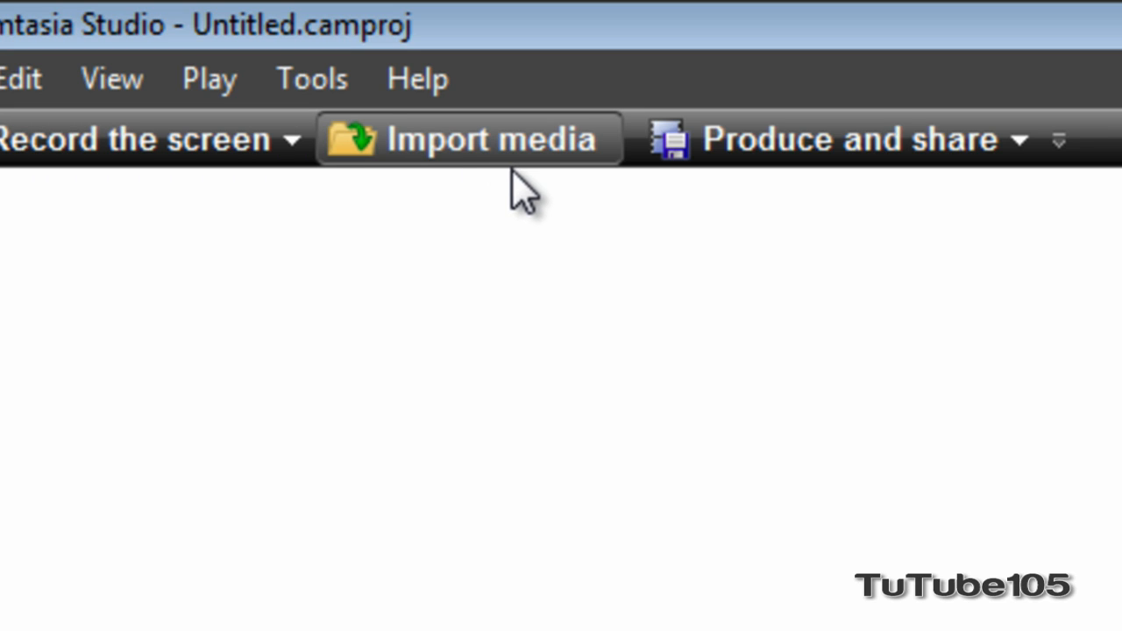
Import the Test Video recording from the Camtasia Studio folder and add it to the timeline.
{"action": "left_click", "coordinate": [511, 163]}
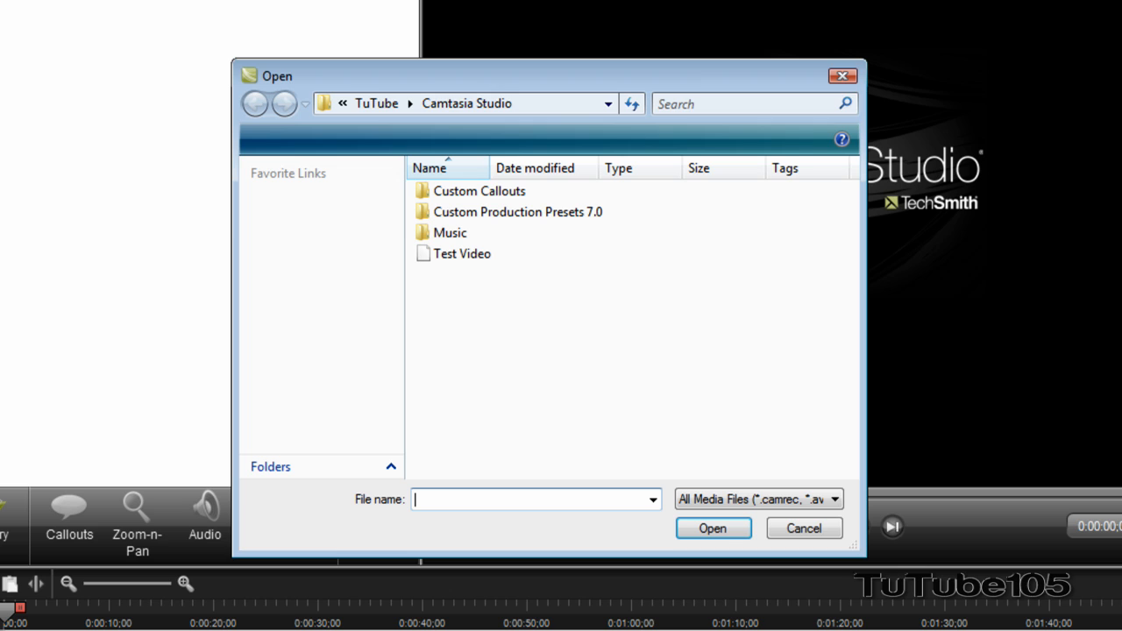
{"action": "double_click", "coordinate": [474, 249]}
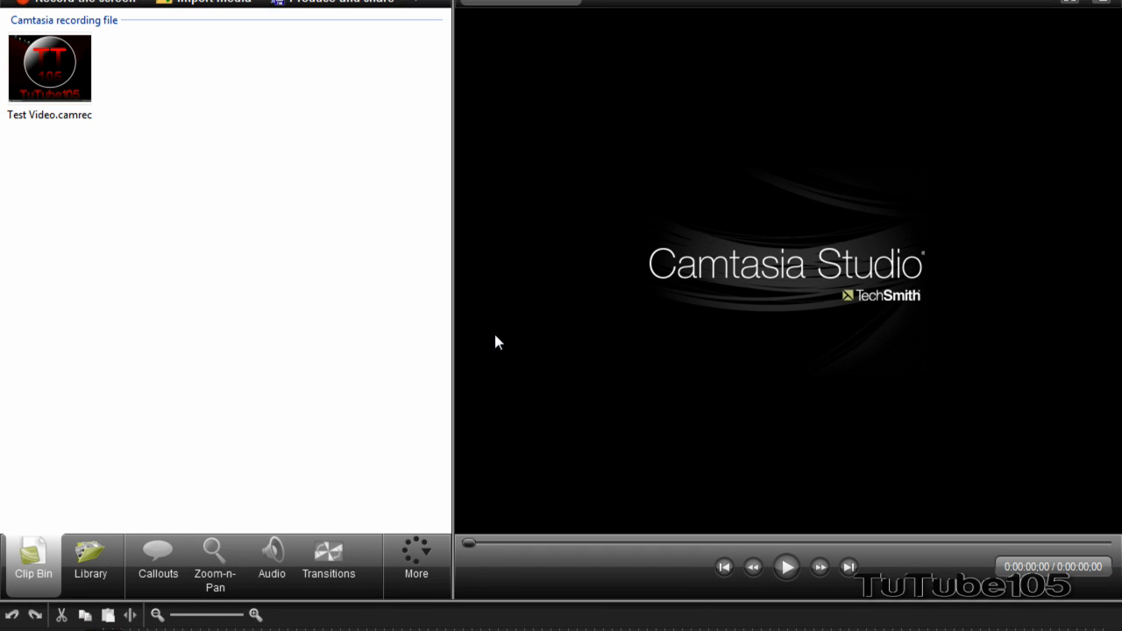
{"action": "left_click", "coordinate": [42, 61]}
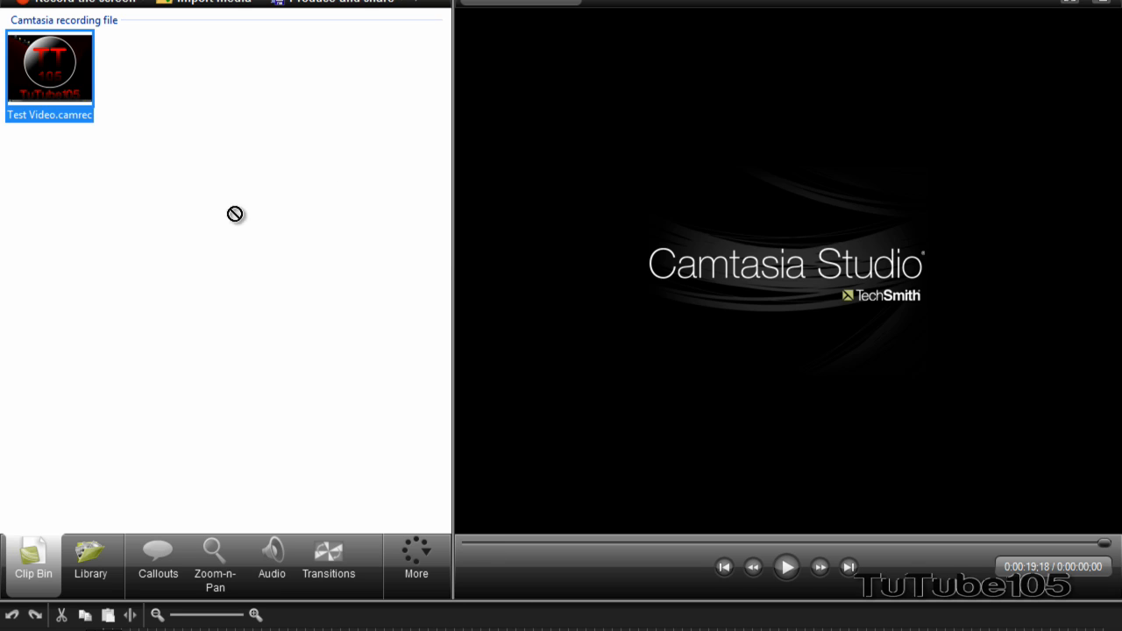
{"action": "right_click", "coordinate": [59, 81]}
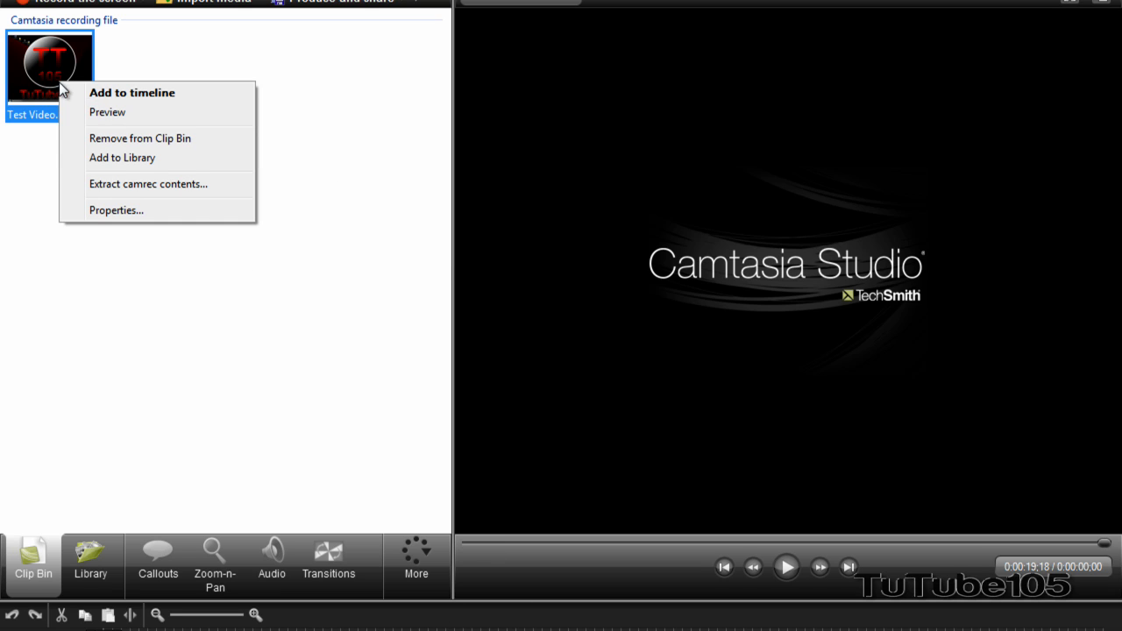
{"action": "left_click", "coordinate": [120, 92]}
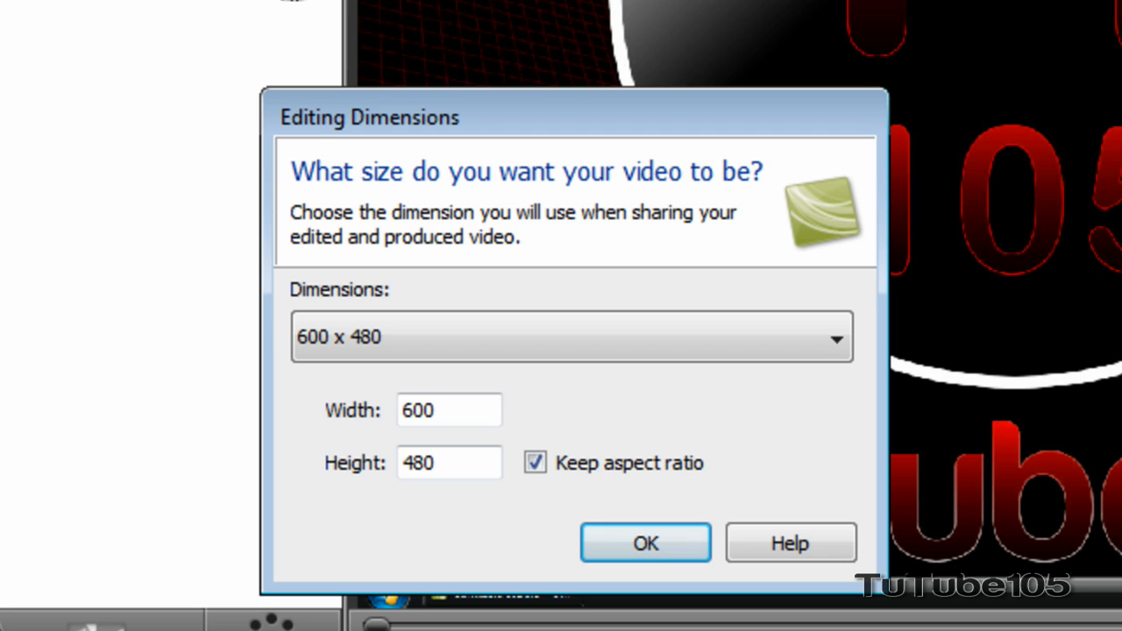
Accept 600 x 480 as the project's editing dimensions with the aspect ratio kept.
{"action": "left_click", "coordinate": [392, 318]}
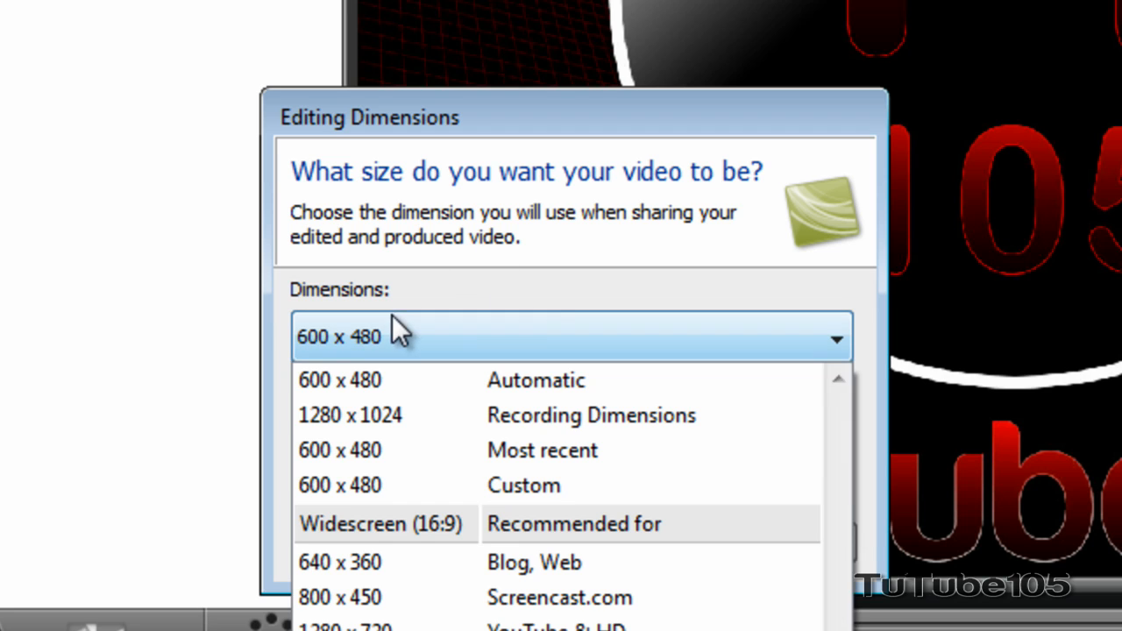
{"action": "left_click", "coordinate": [394, 336]}
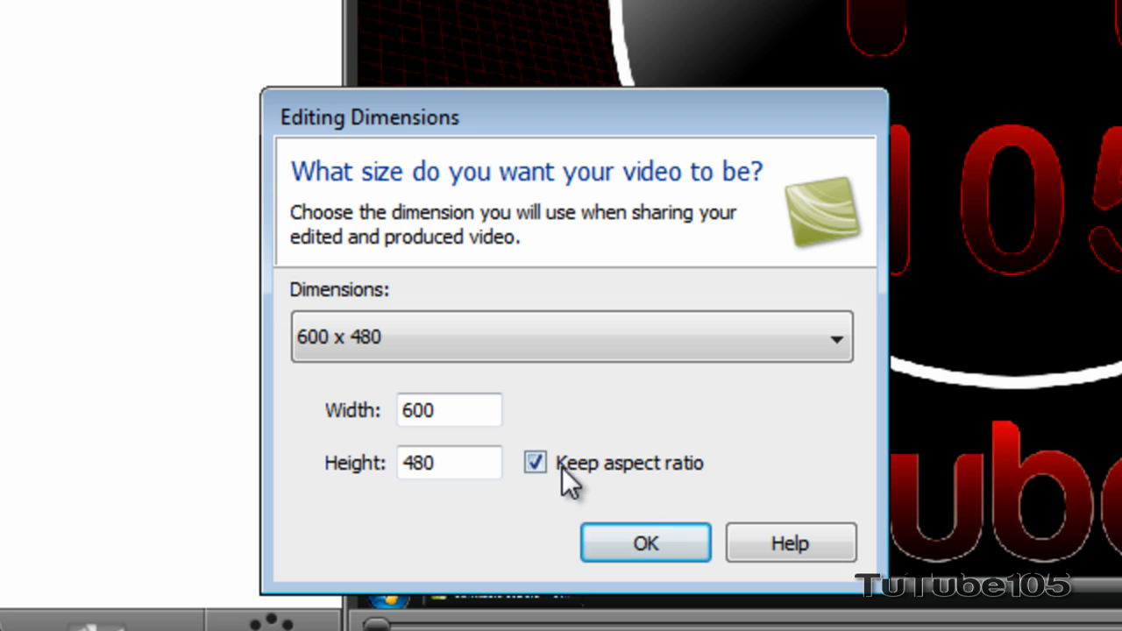
{"action": "left_click", "coordinate": [660, 527]}
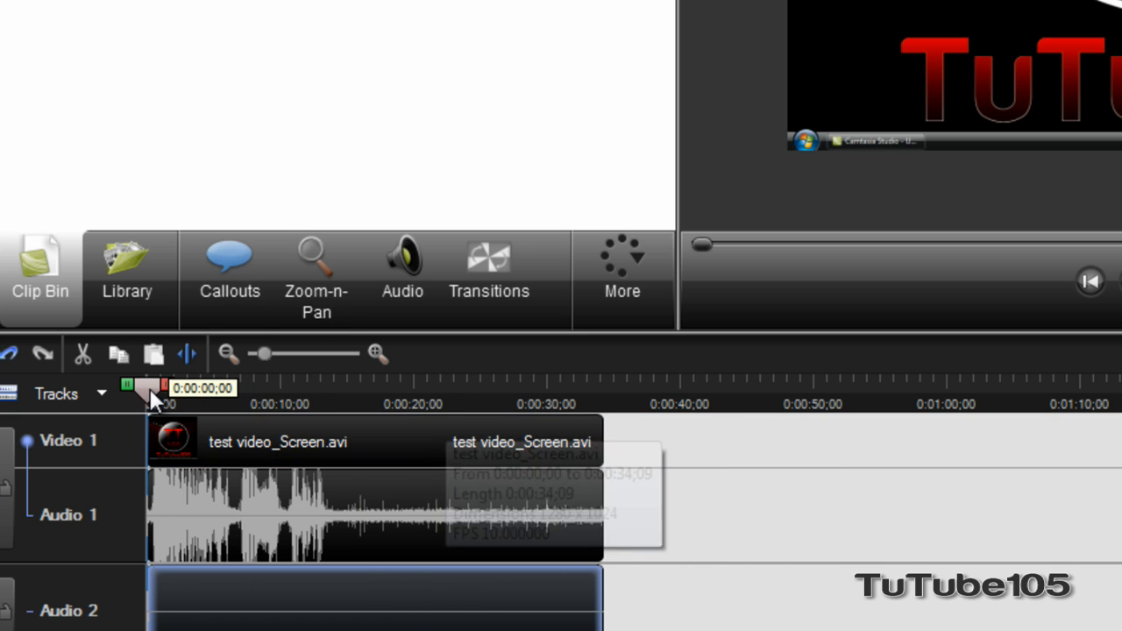
Cut the section from about 0:00:20;27 to just past 0:00:28;00 out of the timeline.
{"action": "mouse_move", "coordinate": [150, 388]}
{"action": "left_mouse_down"}
{"action": "mouse_move", "coordinate": [417, 403]}
{"action": "mouse_move", "coordinate": [450, 401]}
{"action": "mouse_move", "coordinate": [408, 386]}
{"action": "mouse_move", "coordinate": [547, 388]}
{"action": "mouse_move", "coordinate": [537, 389]}
{"action": "left_mouse_up"}
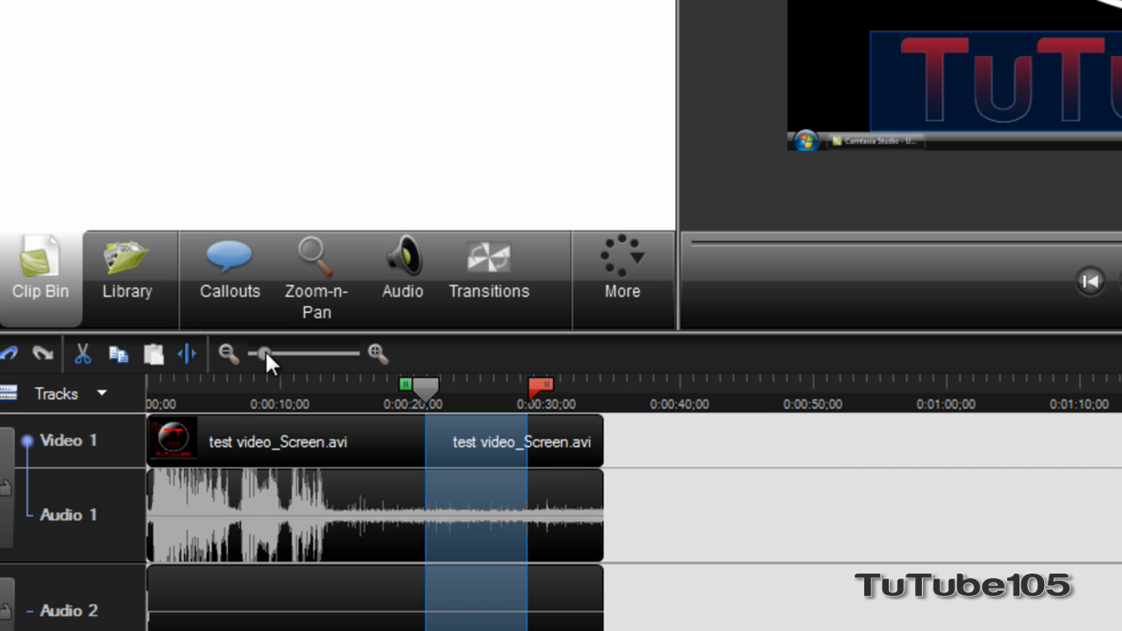
{"action": "left_click_drag", "start_coordinate": [265, 349], "coordinate": [305, 355]}
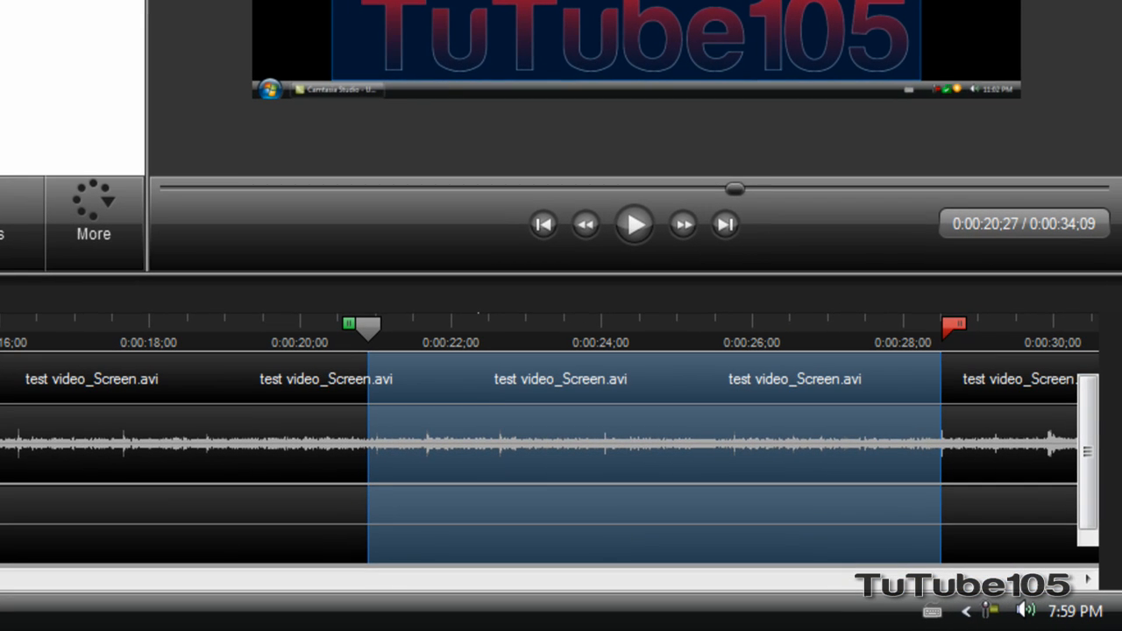
{"action": "key", "text": "ctrl+x"}
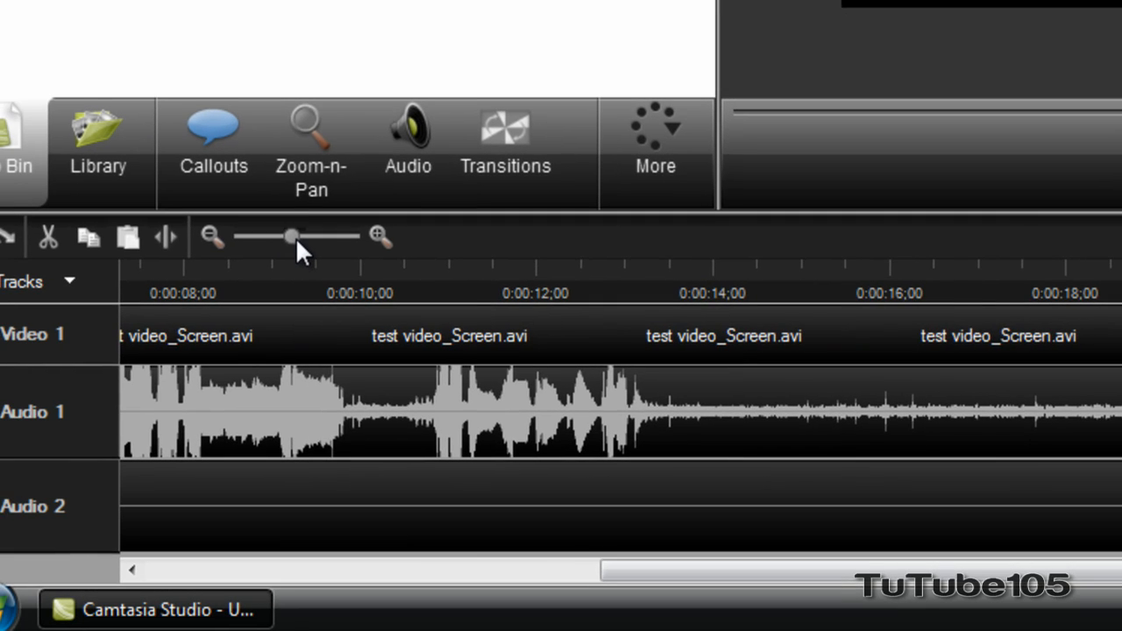
Split the test video clip at 0:00:19;28 and select its second part.
{"action": "left_click_drag", "start_coordinate": [290, 238], "coordinate": [256, 239]}
{"action": "left_click", "coordinate": [210, 245]}
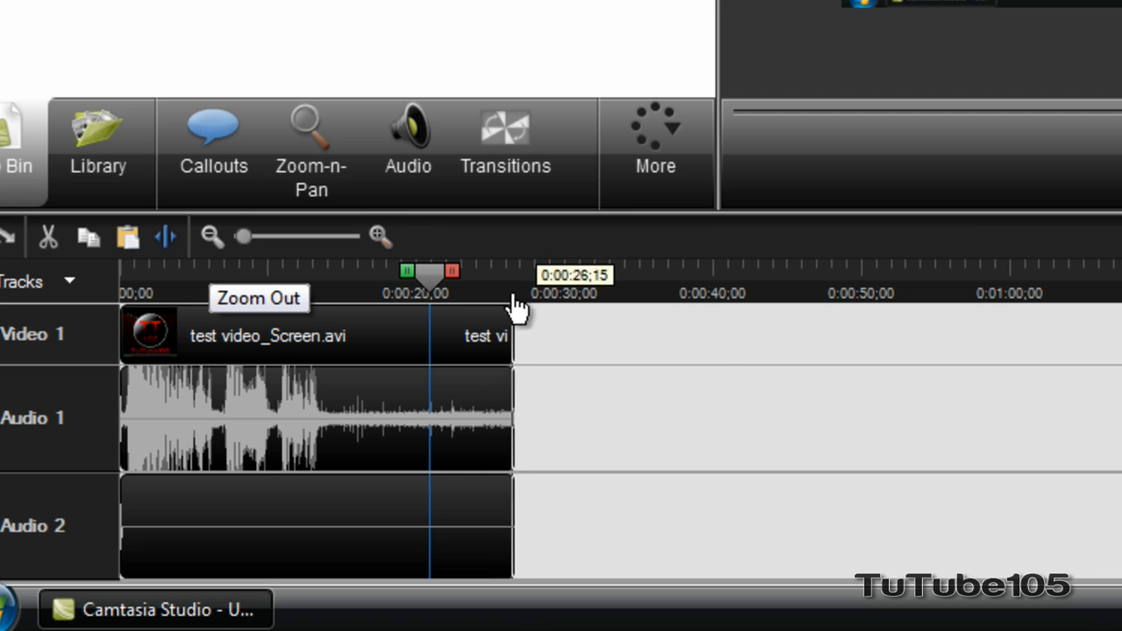
{"action": "left_click", "coordinate": [414, 282]}
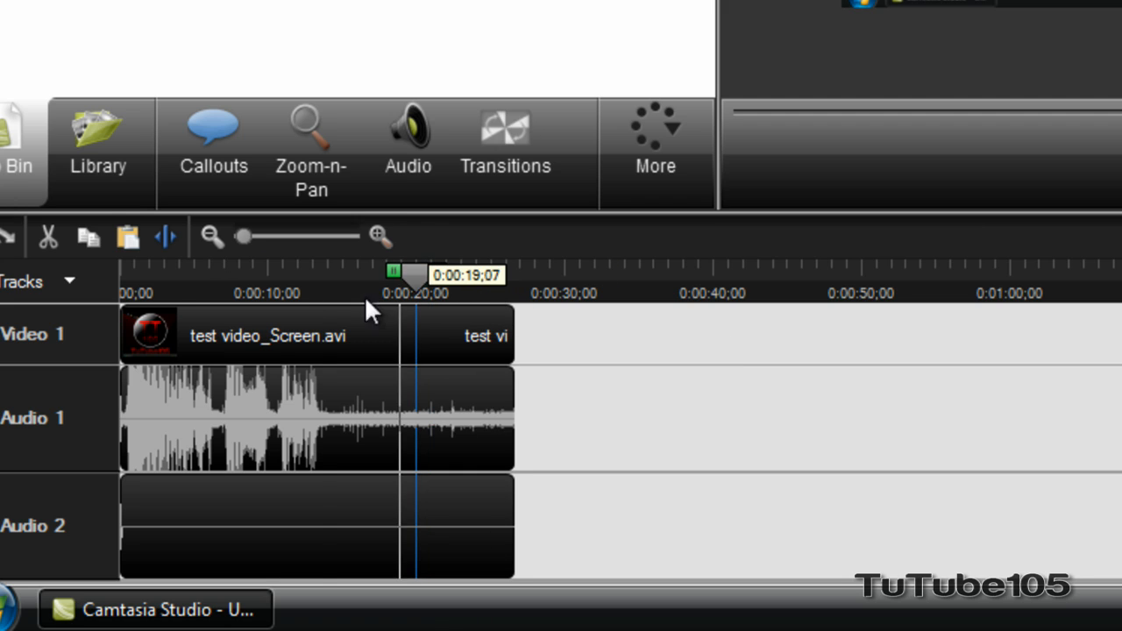
{"action": "left_click", "coordinate": [166, 237]}
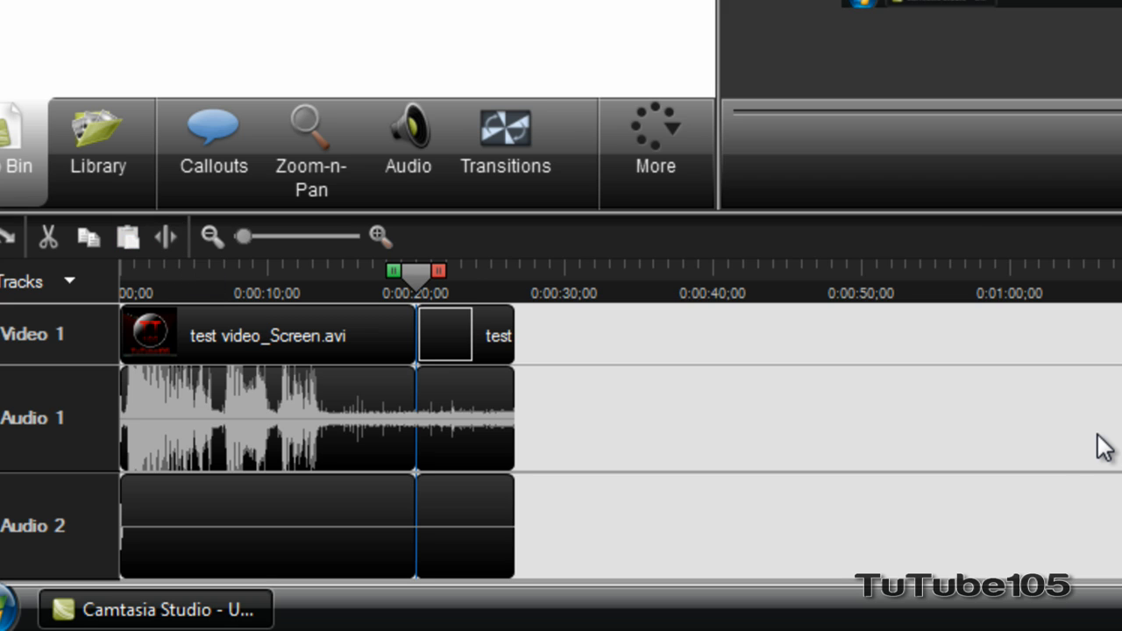
{"action": "left_click", "coordinate": [462, 340]}
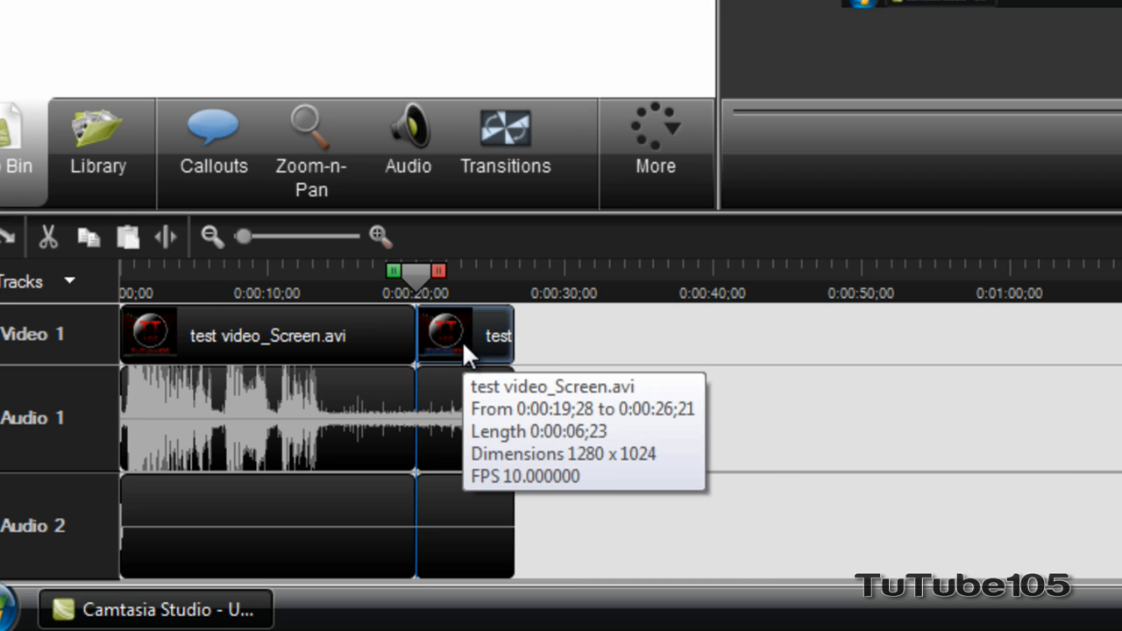
{"action": "left_click", "coordinate": [514, 148]}
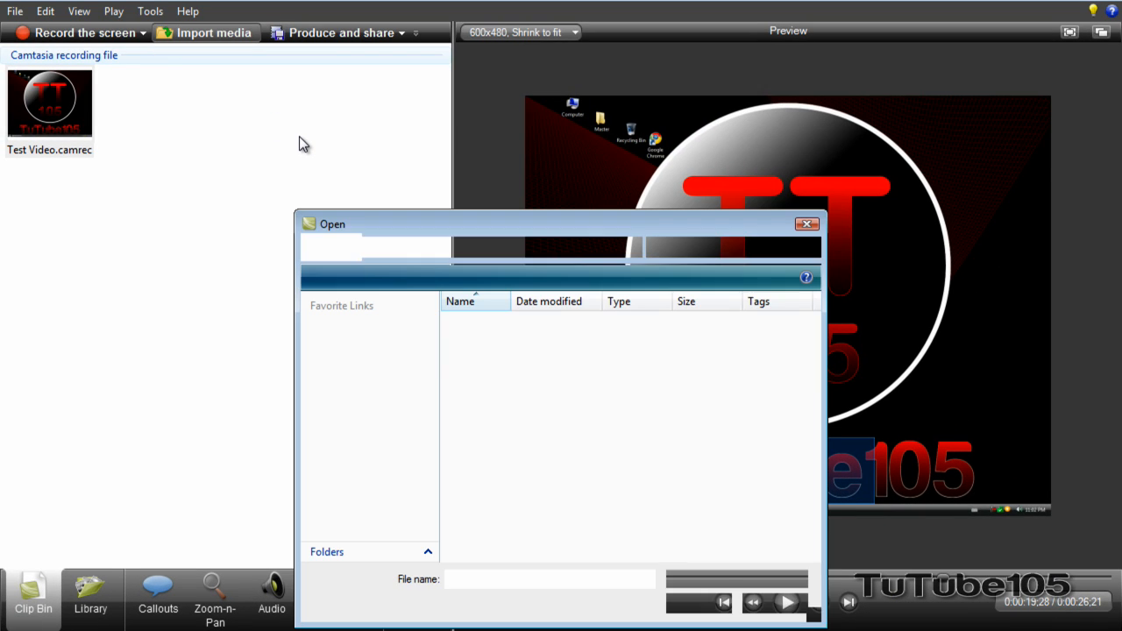
Import the Logo image from TuTube's Pictures folder and insert it between the two parts of the test video.
{"action": "left_click", "coordinate": [419, 247]}
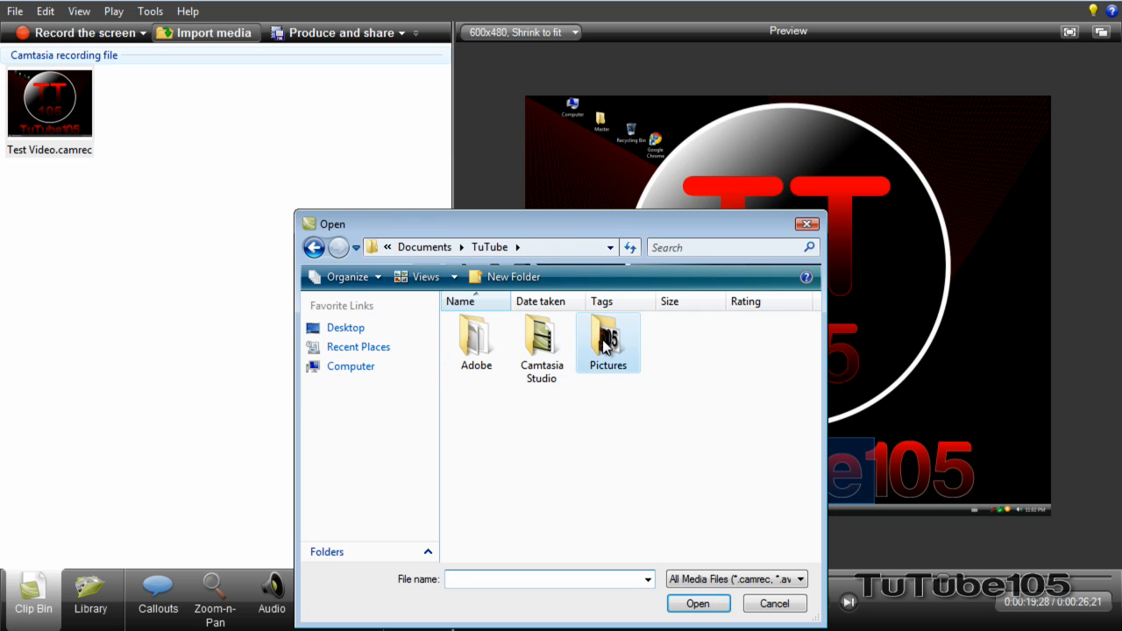
{"action": "double_click", "coordinate": [605, 337]}
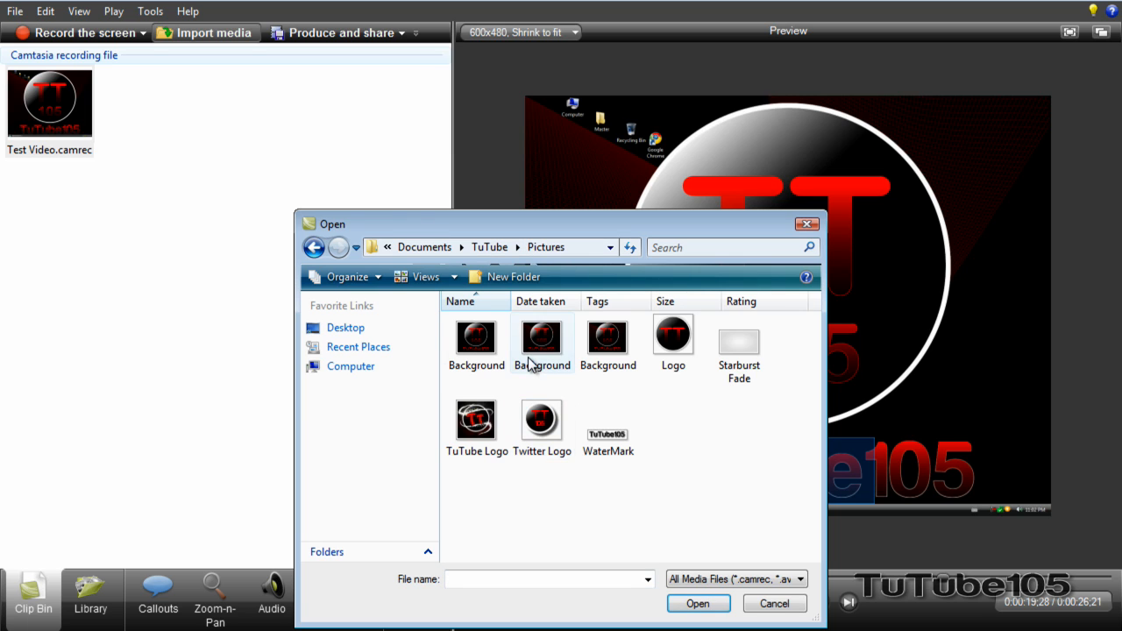
{"action": "left_click", "coordinate": [674, 338]}
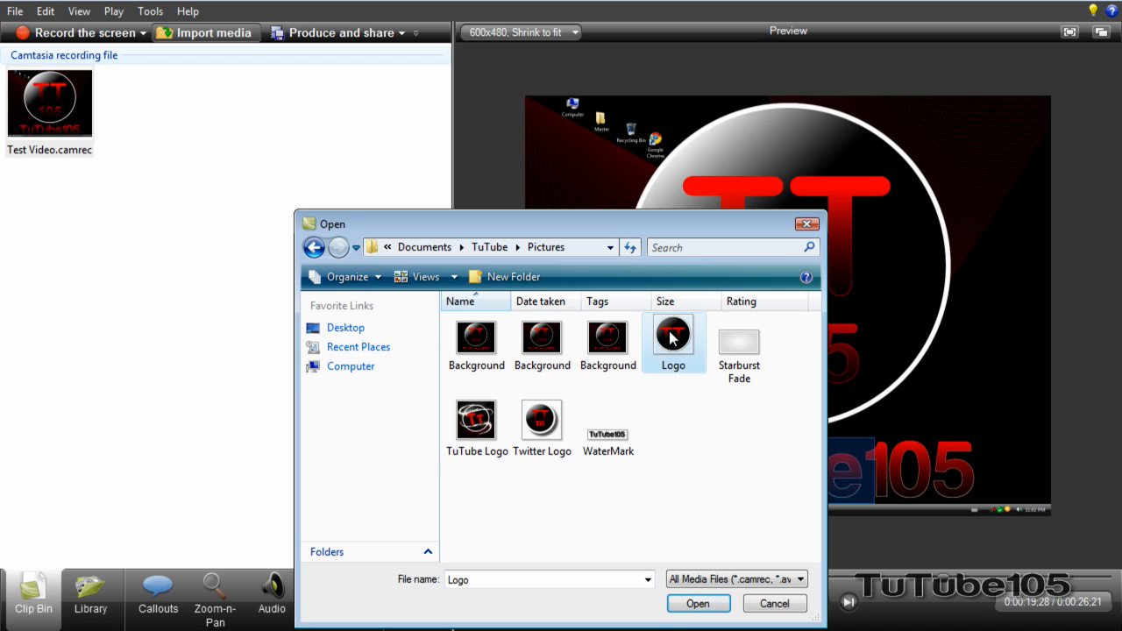
{"action": "double_click", "coordinate": [674, 340]}
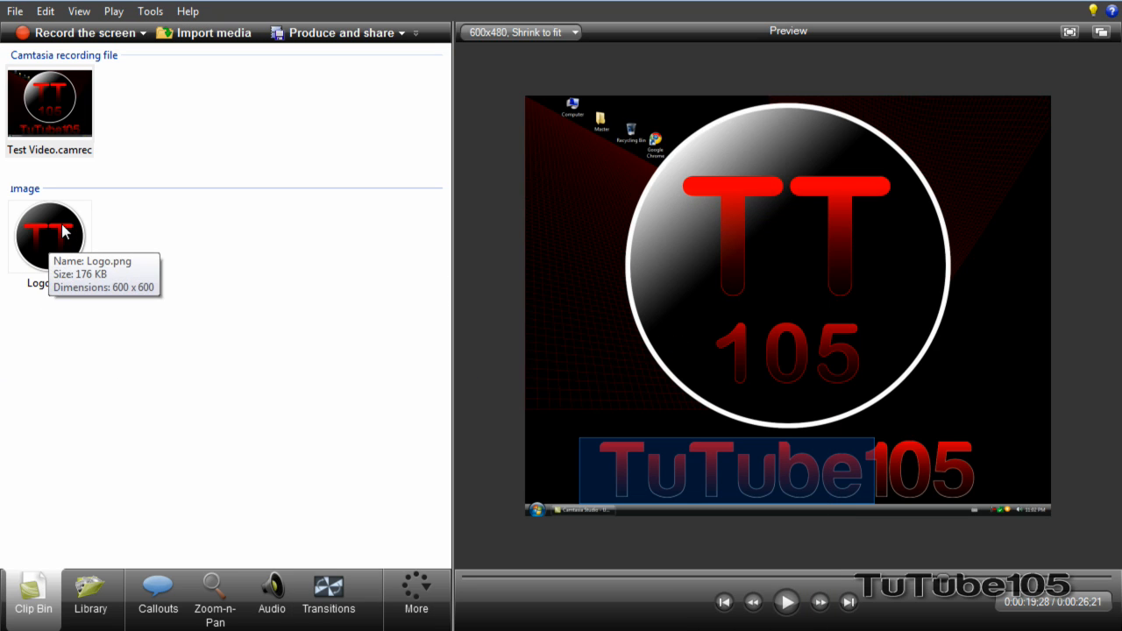
{"action": "left_click_drag", "start_coordinate": [69, 231], "coordinate": [289, 630]}
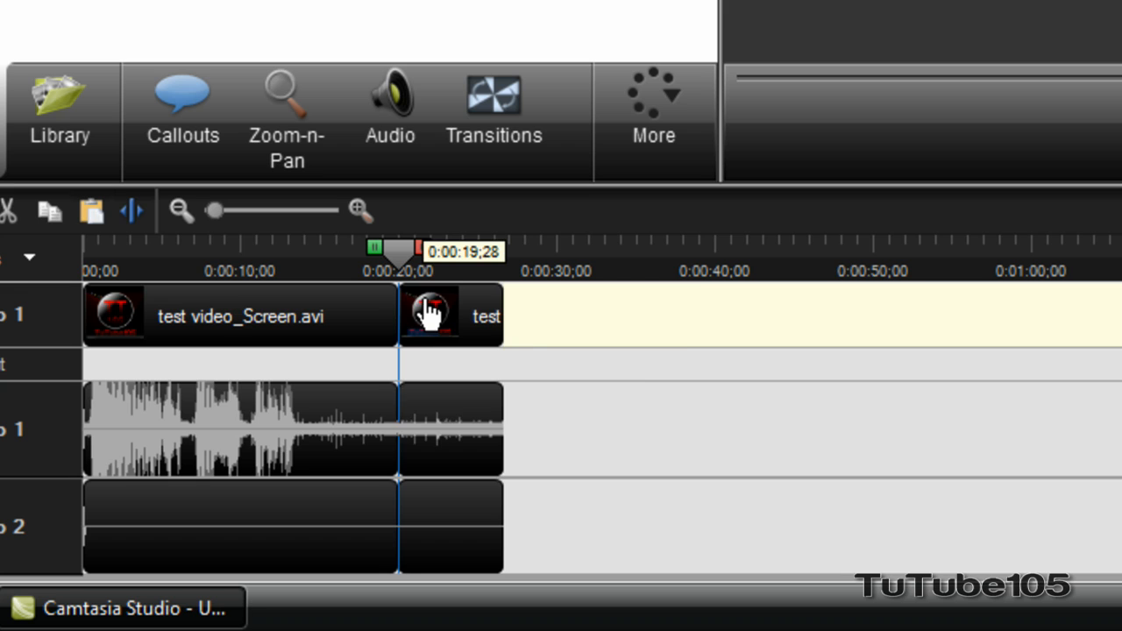
{"action": "left_click_drag", "start_coordinate": [429, 311], "coordinate": [431, 308]}
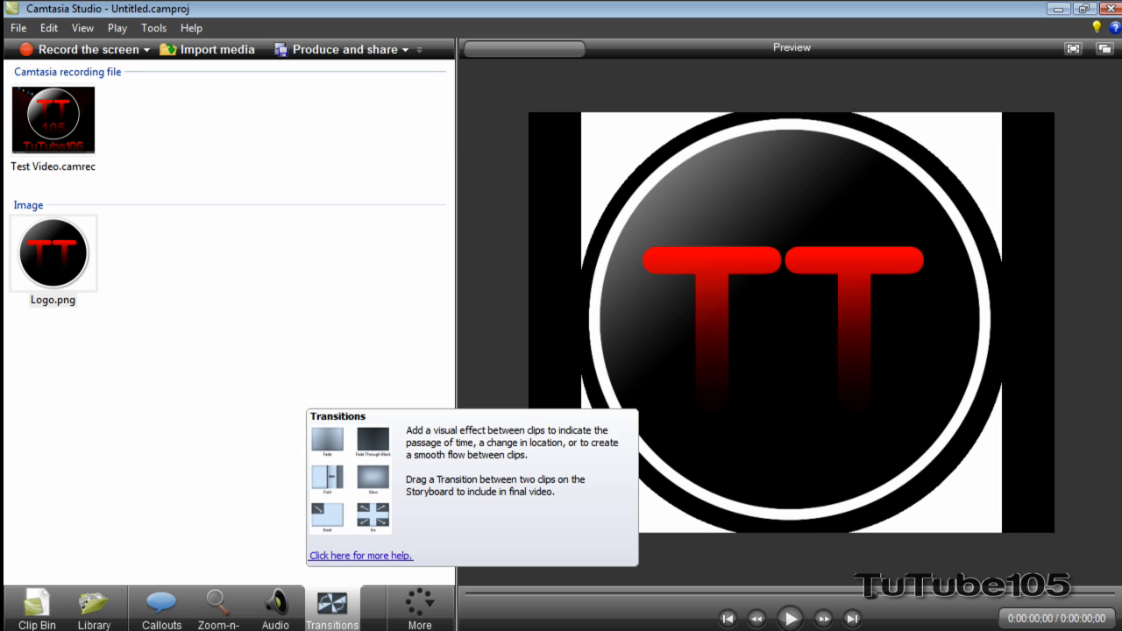
Add a Cube rotate transition before the logo image and a Fade through black transition after it.
{"action": "left_click", "coordinate": [333, 609]}
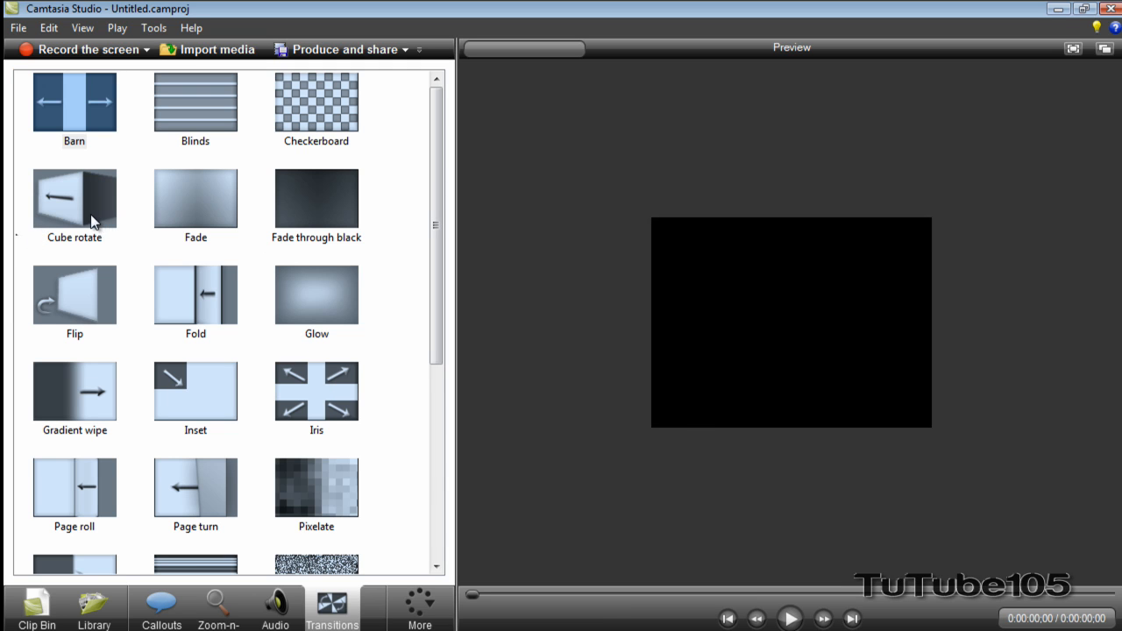
{"action": "left_click", "coordinate": [80, 210]}
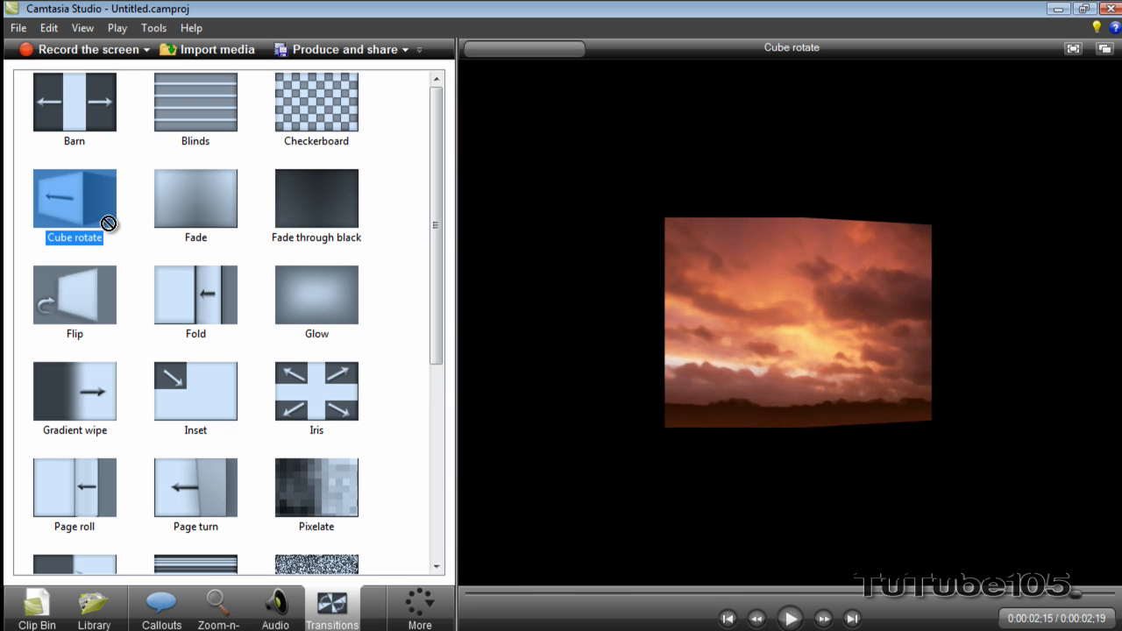
{"action": "mouse_move", "coordinate": [88, 205]}
{"action": "left_mouse_down"}
{"action": "mouse_move", "coordinate": [112, 576]}
{"action": "mouse_move", "coordinate": [109, 335]}
{"action": "mouse_move", "coordinate": [91, 201]}
{"action": "left_mouse_up"}
{"action": "mouse_move", "coordinate": [91, 200]}
{"action": "left_mouse_down"}
{"action": "mouse_move", "coordinate": [91, 150]}
{"action": "mouse_move", "coordinate": [110, 113]}
{"action": "mouse_move", "coordinate": [144, 402]}
{"action": "mouse_move", "coordinate": [181, 582]}
{"action": "left_mouse_up"}
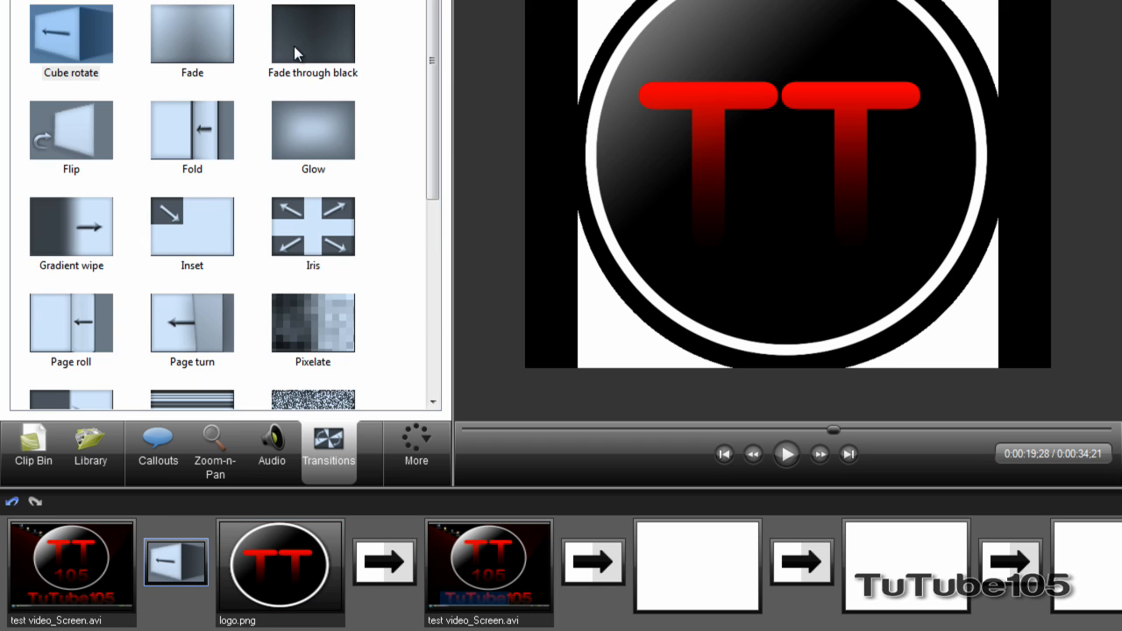
{"action": "left_click_drag", "start_coordinate": [295, 45], "coordinate": [370, 562]}
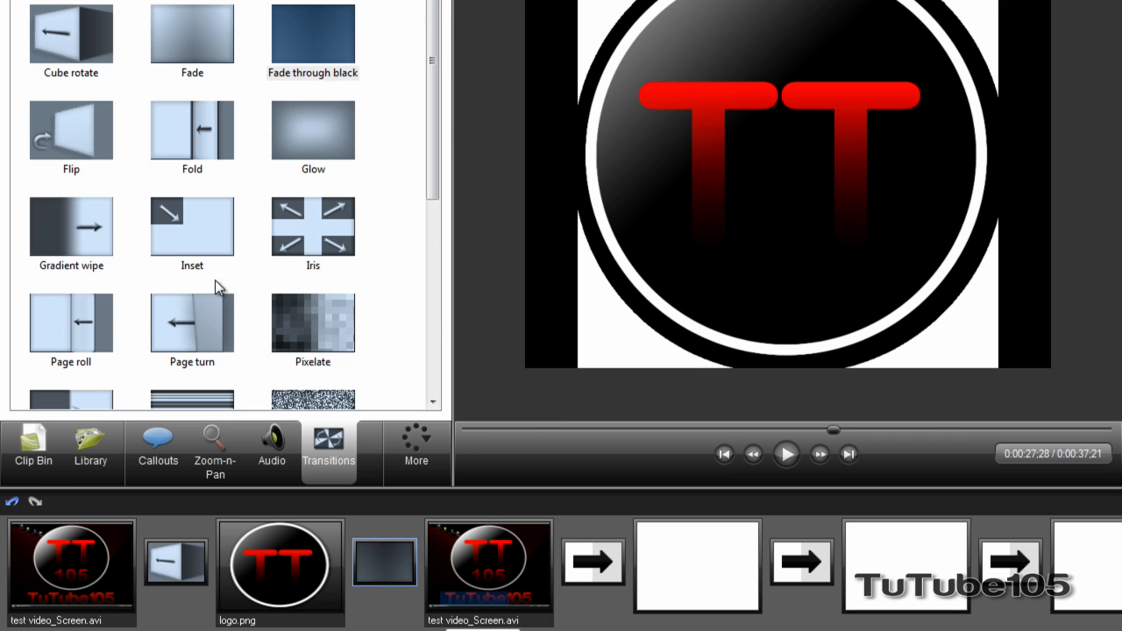
{"action": "left_click", "coordinate": [38, 463]}
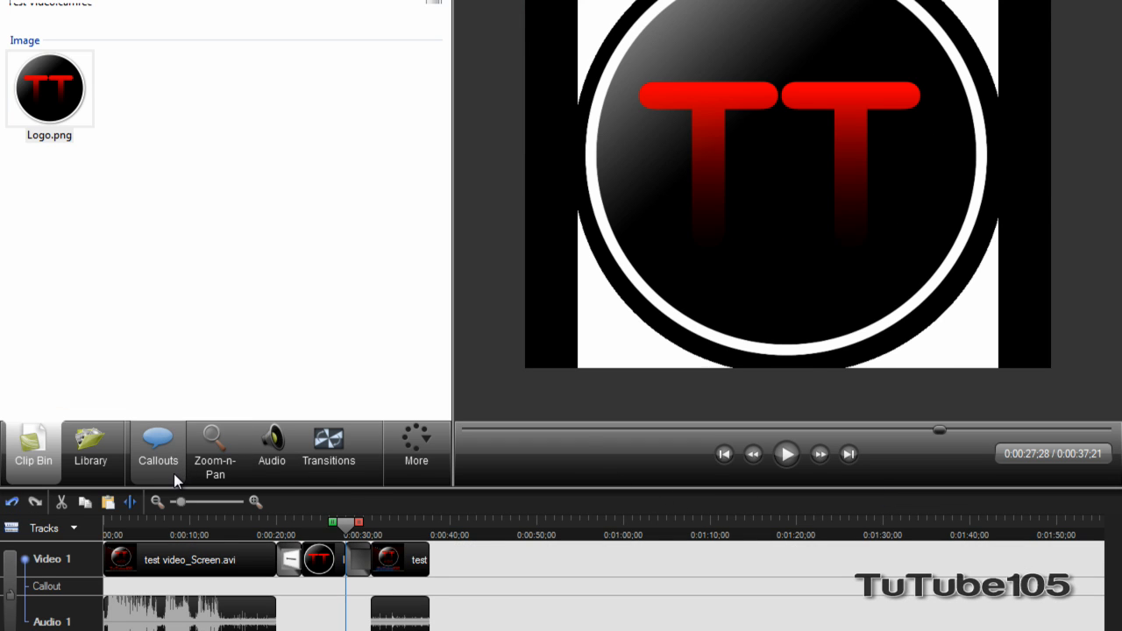
Add a Sketch Motion arrow callout at 0:00:22;28, about 180 wide and 74 high, placed above the logo's first T at about X 78, Y 71.
{"action": "left_click", "coordinate": [725, 456]}
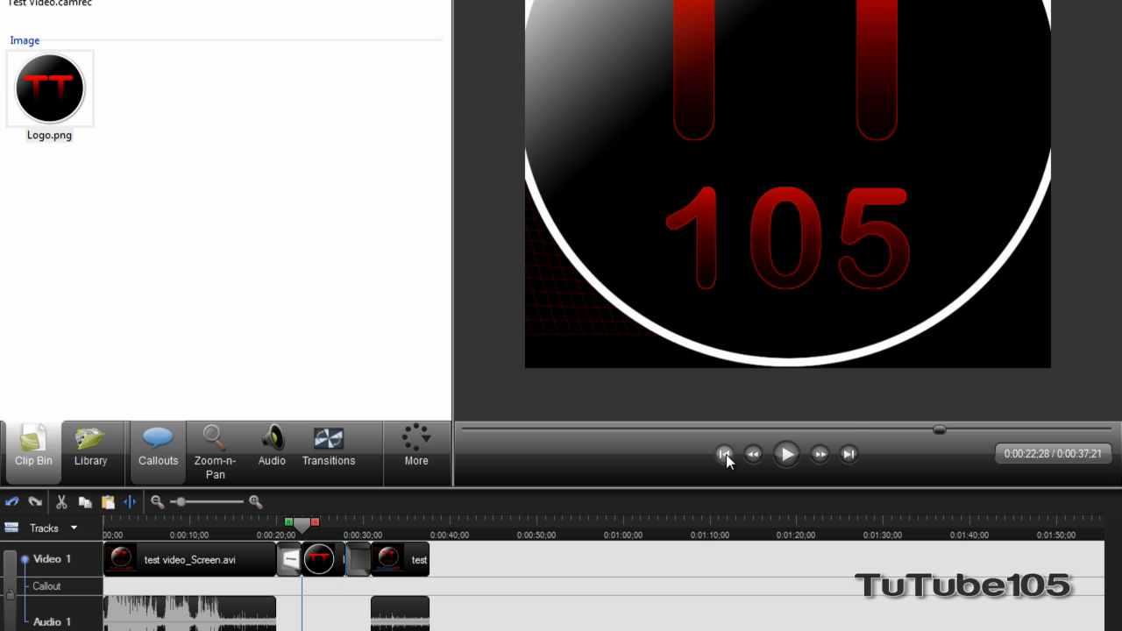
{"action": "left_click", "coordinate": [158, 453]}
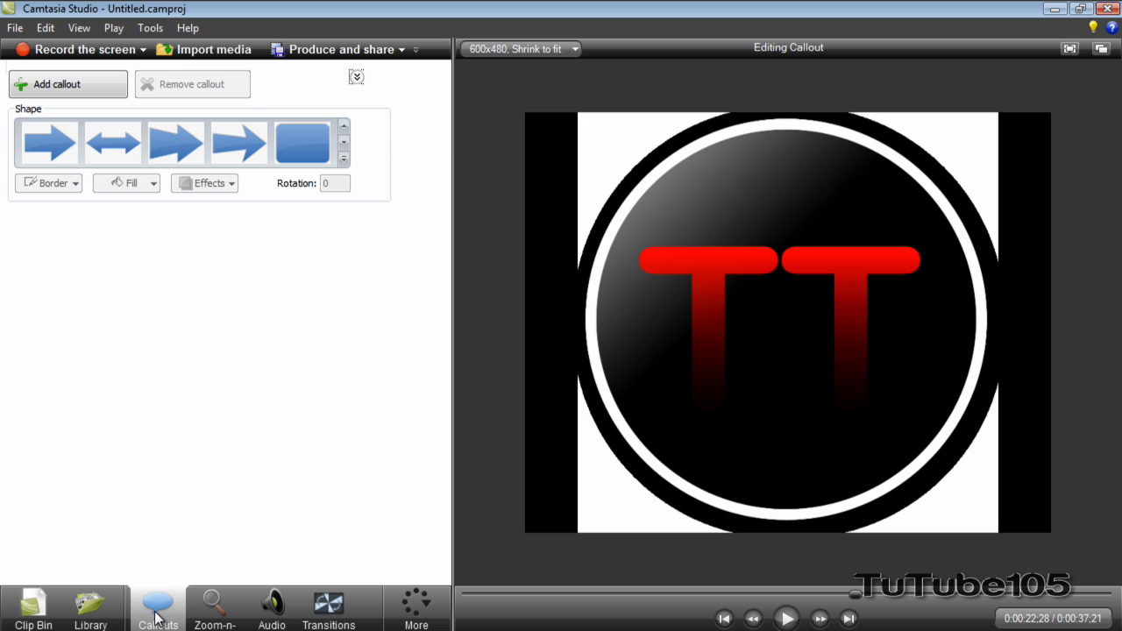
{"action": "left_click", "coordinate": [344, 160]}
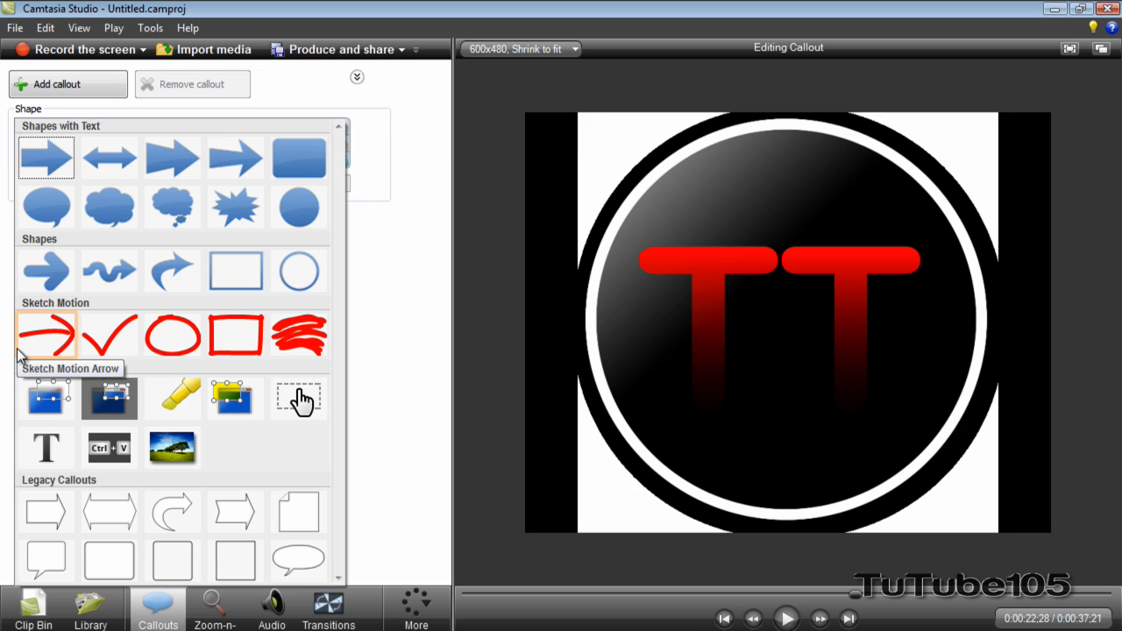
{"action": "left_click", "coordinate": [44, 336]}
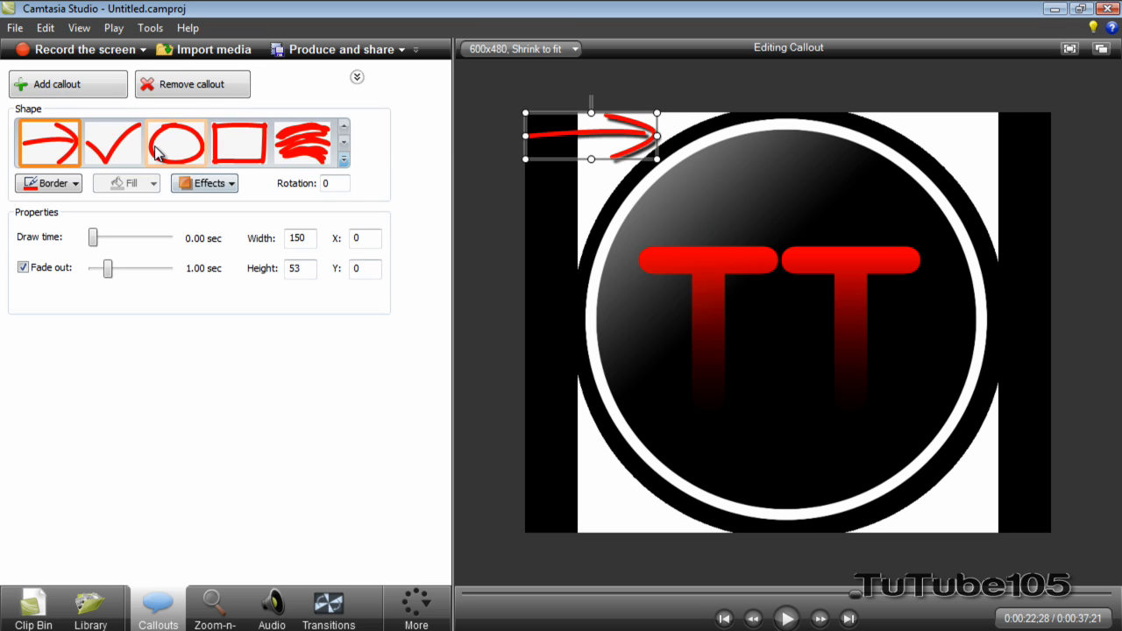
{"action": "left_click", "coordinate": [62, 145]}
{"action": "left_click_drag", "start_coordinate": [628, 136], "coordinate": [753, 240]}
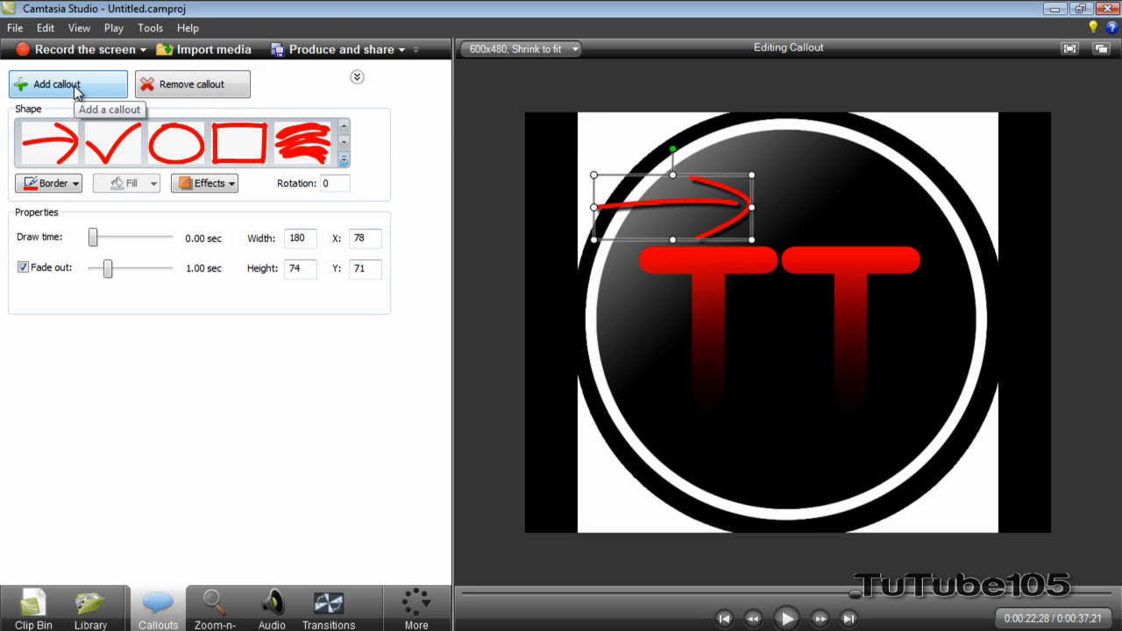
Add a Zoom-n-Pan keyframe to the logo clip at 0:00:22;28.
{"action": "left_click", "coordinate": [207, 621]}
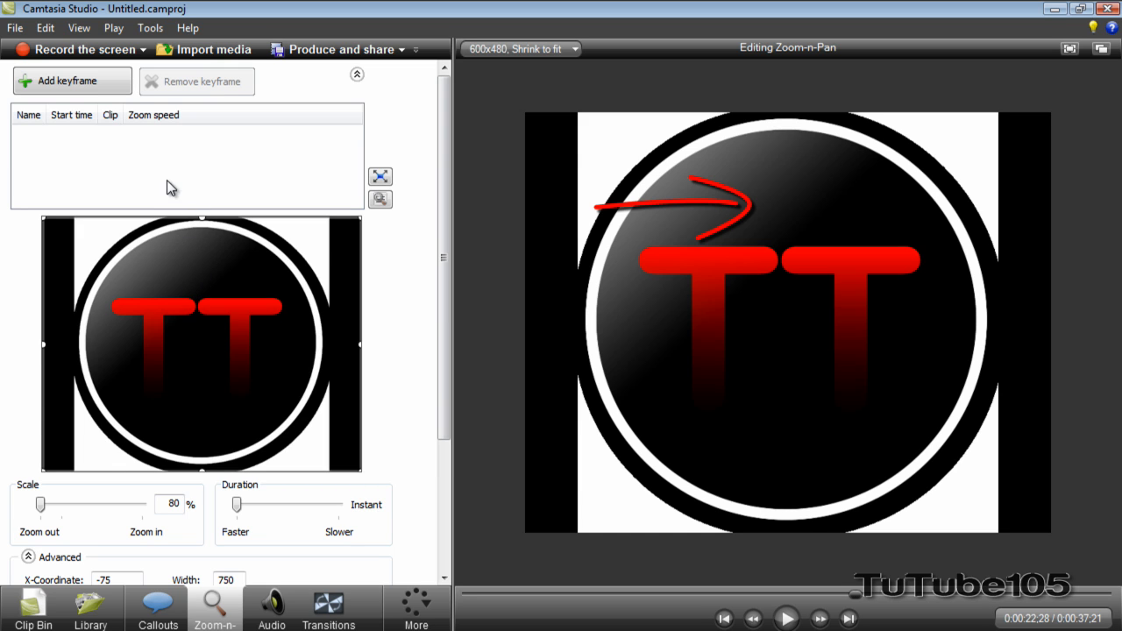
{"action": "left_click", "coordinate": [102, 82]}
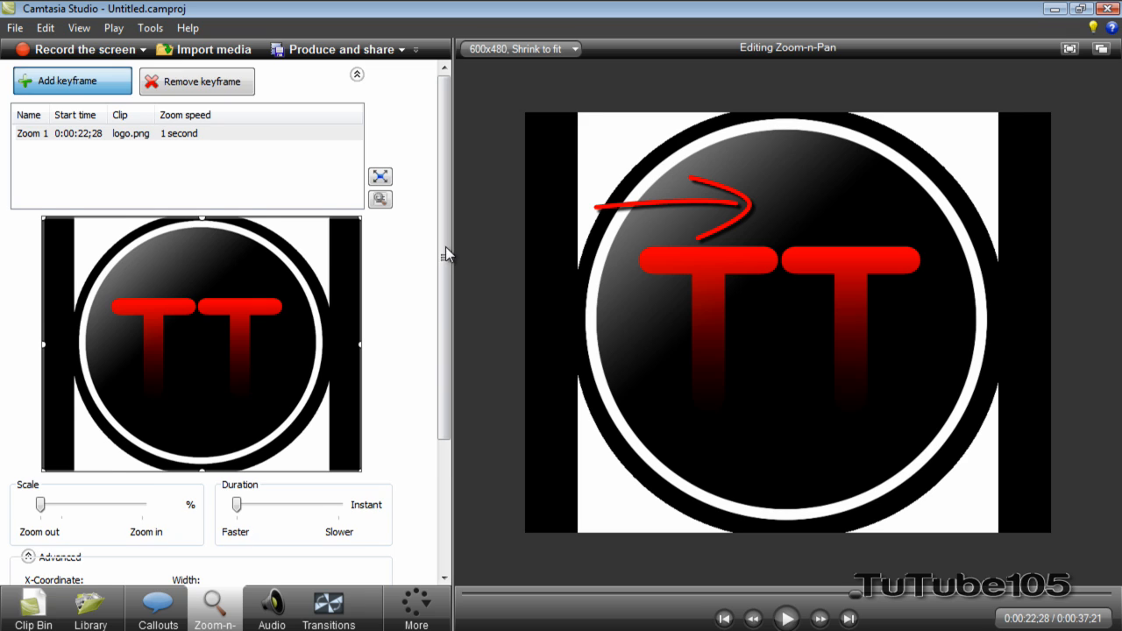
{"action": "scroll", "coordinate": [447, 278], "scroll_direction": "down", "scroll_amount": 1}
{"action": "scroll", "coordinate": [447, 280], "scroll_direction": "down", "scroll_amount": 2}
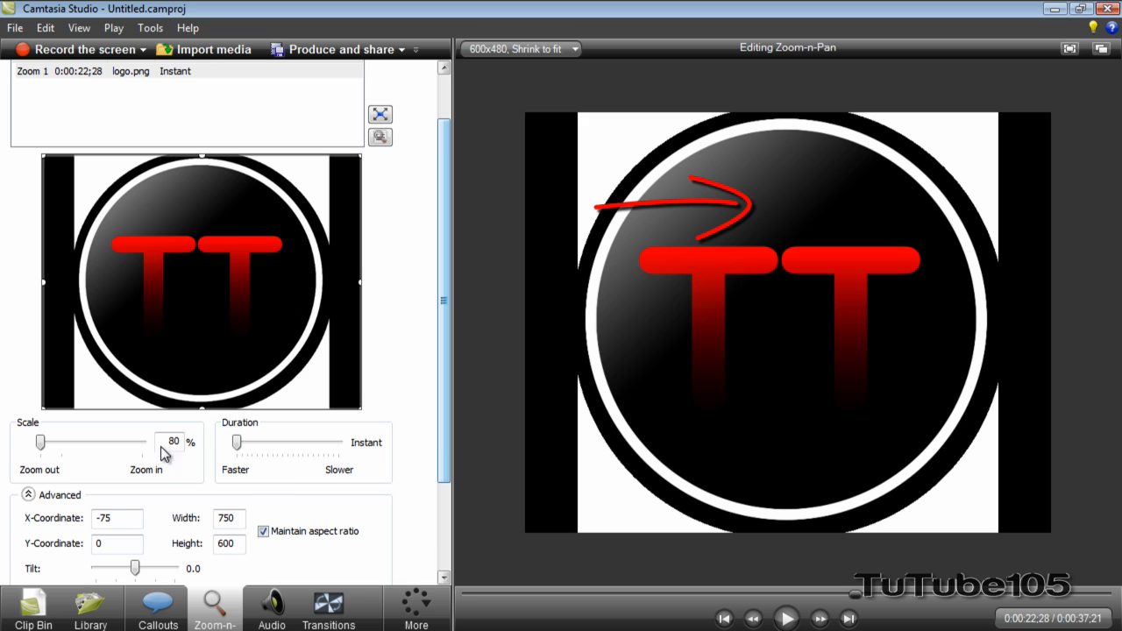
Set the logo clip's zoom scale to 138% and its tilt to -22.1, and finish the Zoom-n-Pan editing.
{"action": "left_click_drag", "start_coordinate": [41, 444], "coordinate": [84, 445]}
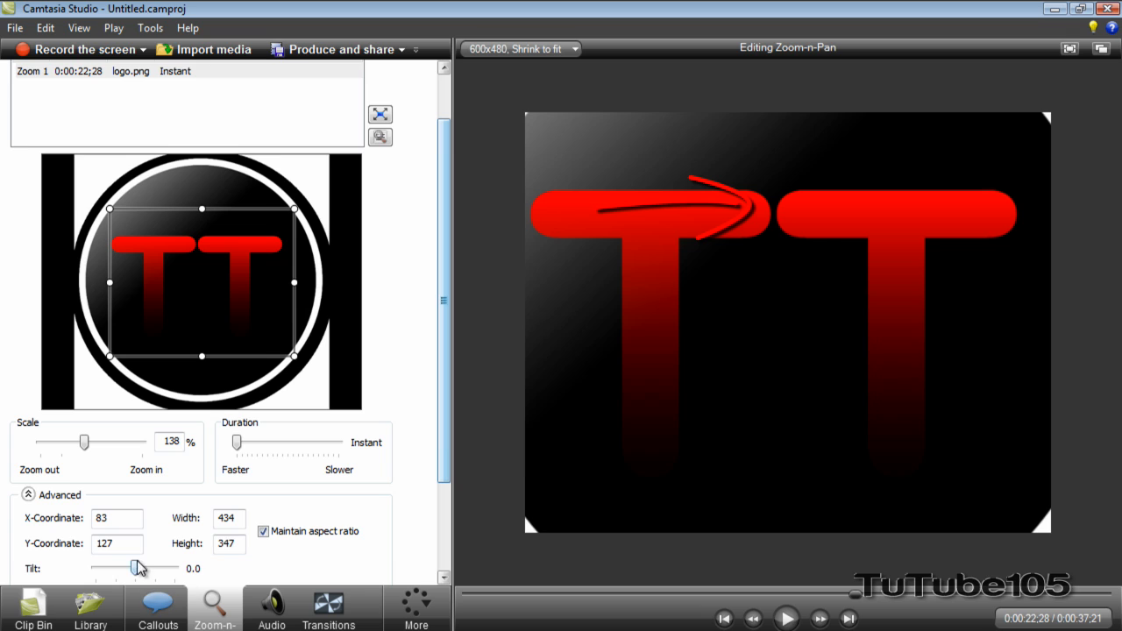
{"action": "left_click_drag", "start_coordinate": [138, 571], "coordinate": [188, 574]}
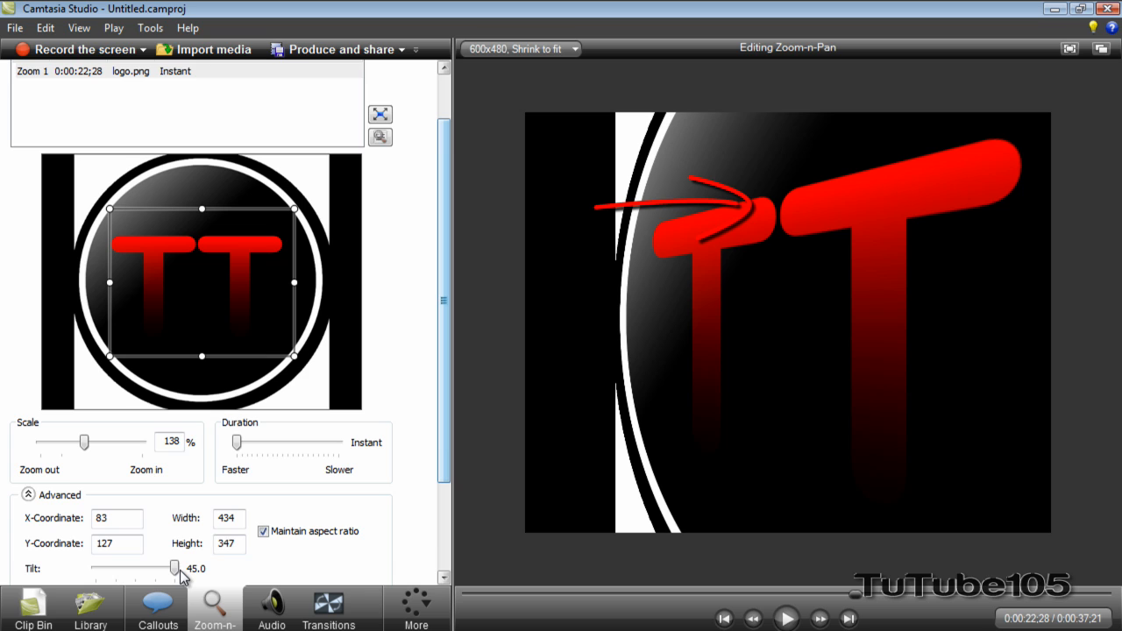
{"action": "left_click_drag", "start_coordinate": [181, 575], "coordinate": [115, 570]}
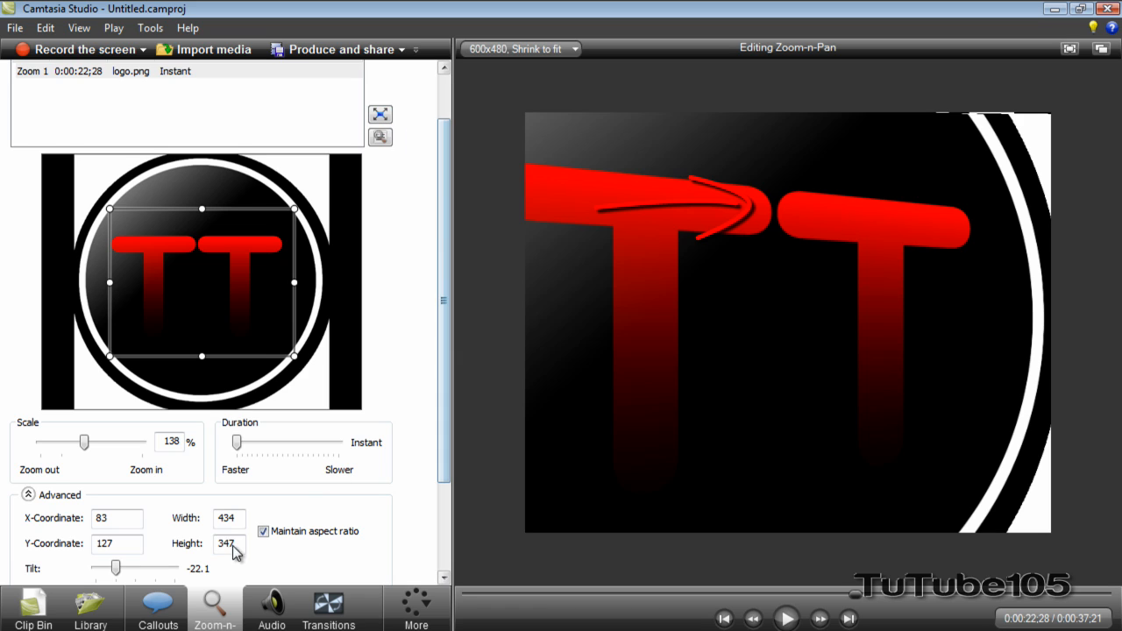
{"action": "left_click", "coordinate": [32, 613]}
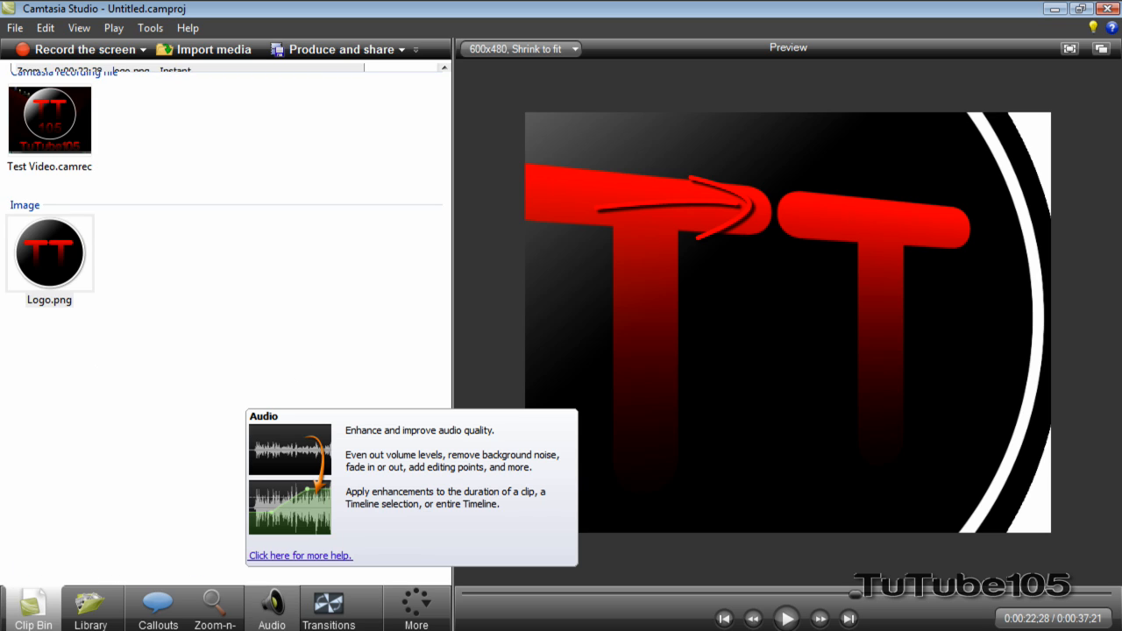
Enable noise removal in the global audio settings.
{"action": "left_click", "coordinate": [269, 618]}
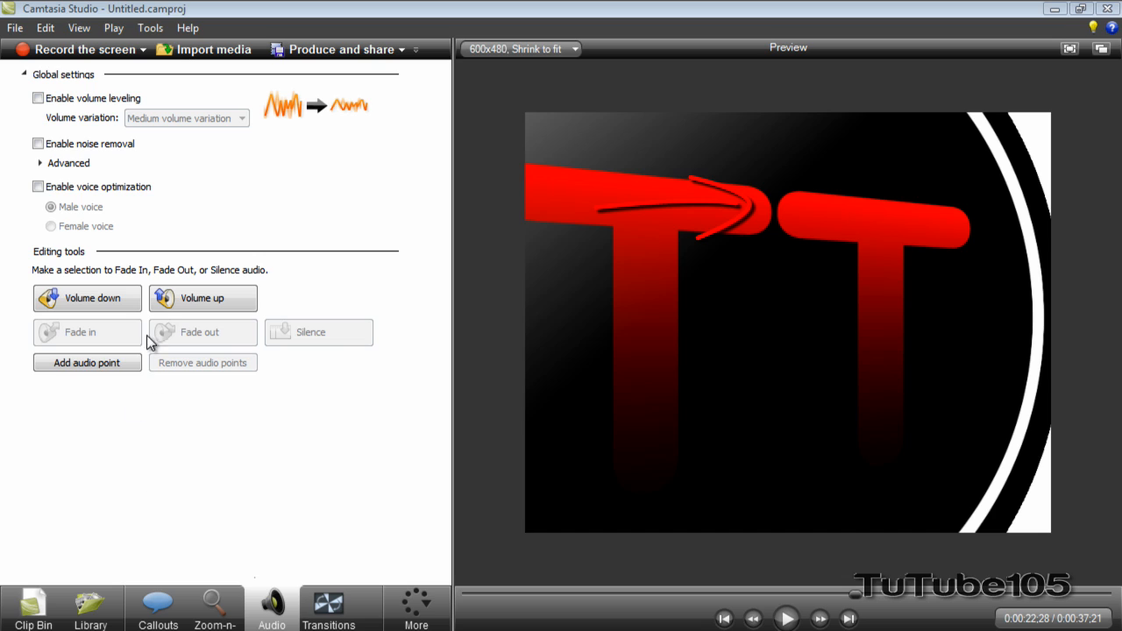
{"action": "left_click", "coordinate": [89, 146]}
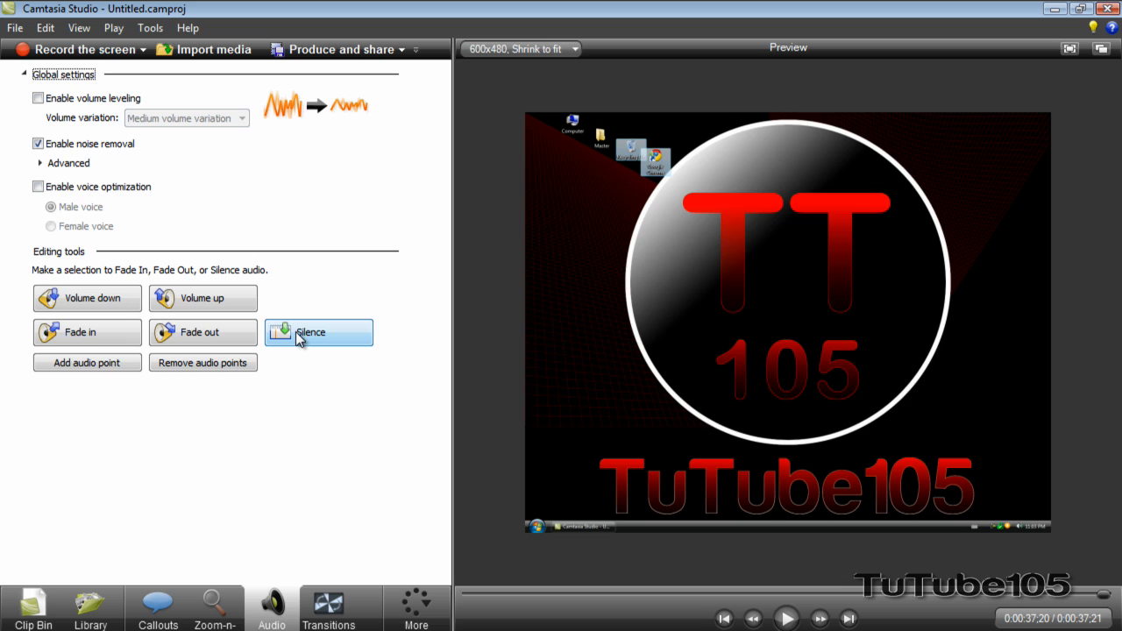
{"action": "left_click", "coordinate": [109, 187]}
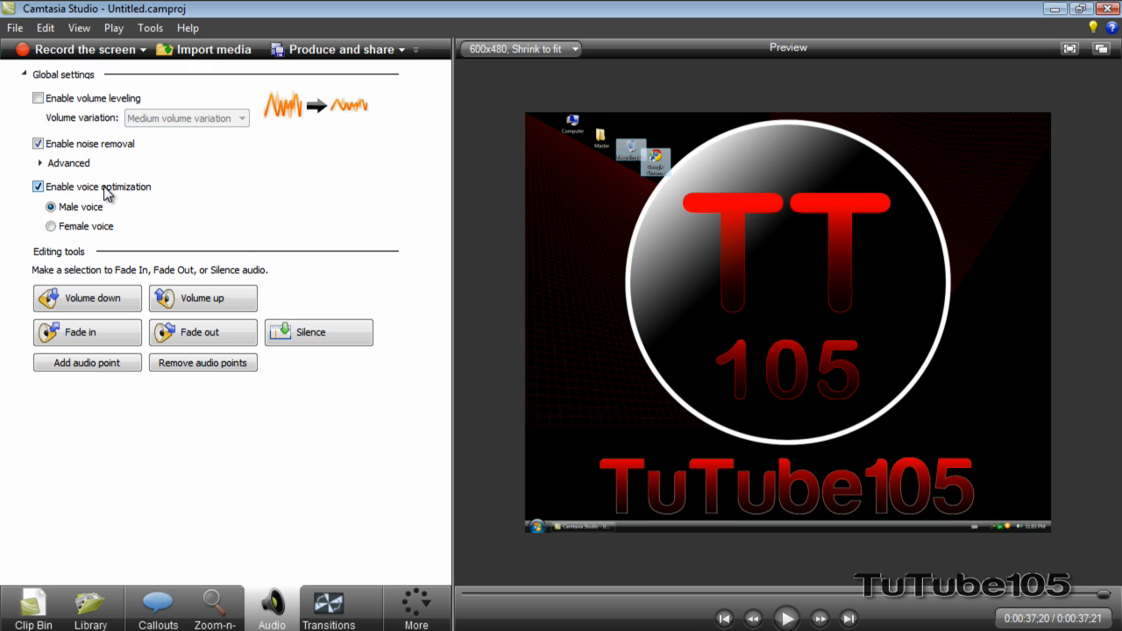
{"action": "left_click", "coordinate": [104, 187]}
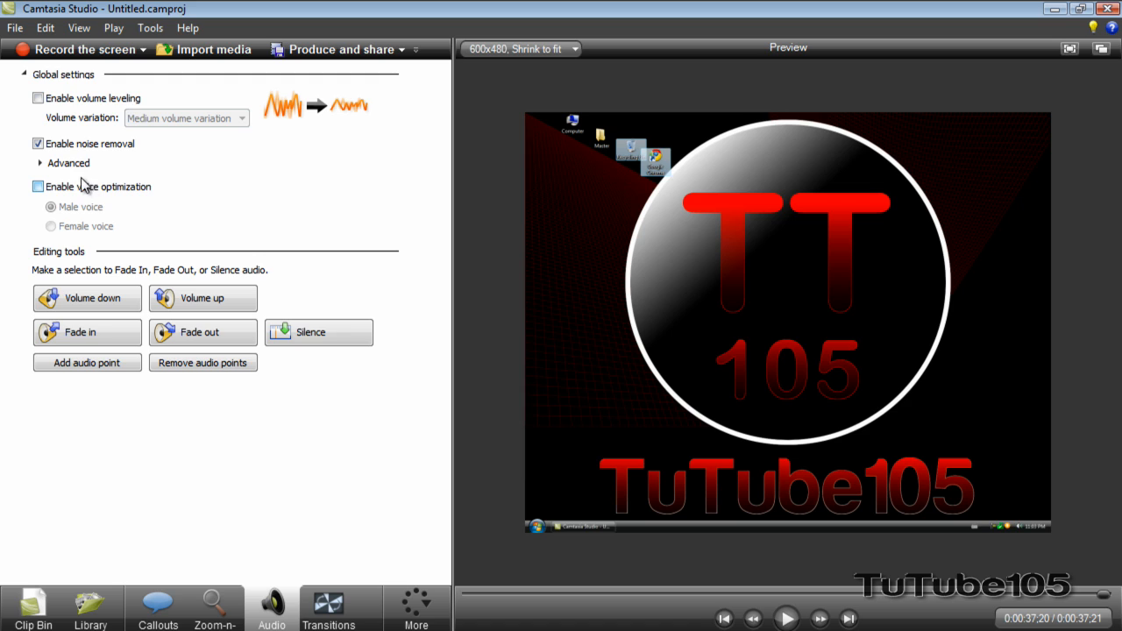
{"action": "left_click", "coordinate": [88, 102]}
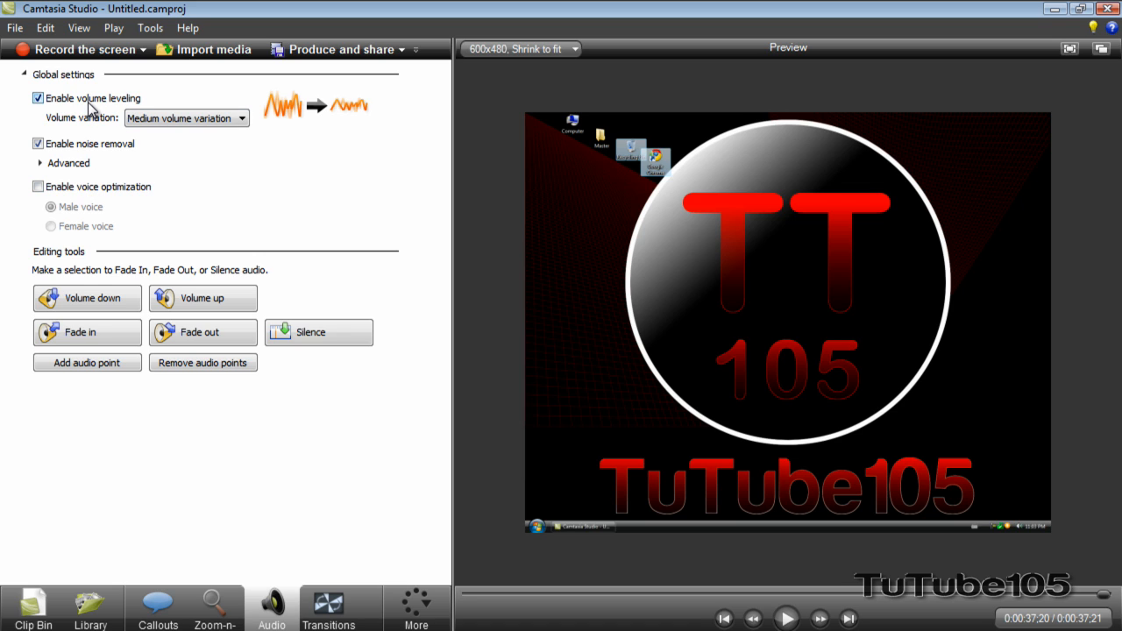
{"action": "left_click", "coordinate": [97, 99]}
{"action": "left_click", "coordinate": [92, 99]}
{"action": "left_click", "coordinate": [98, 99]}
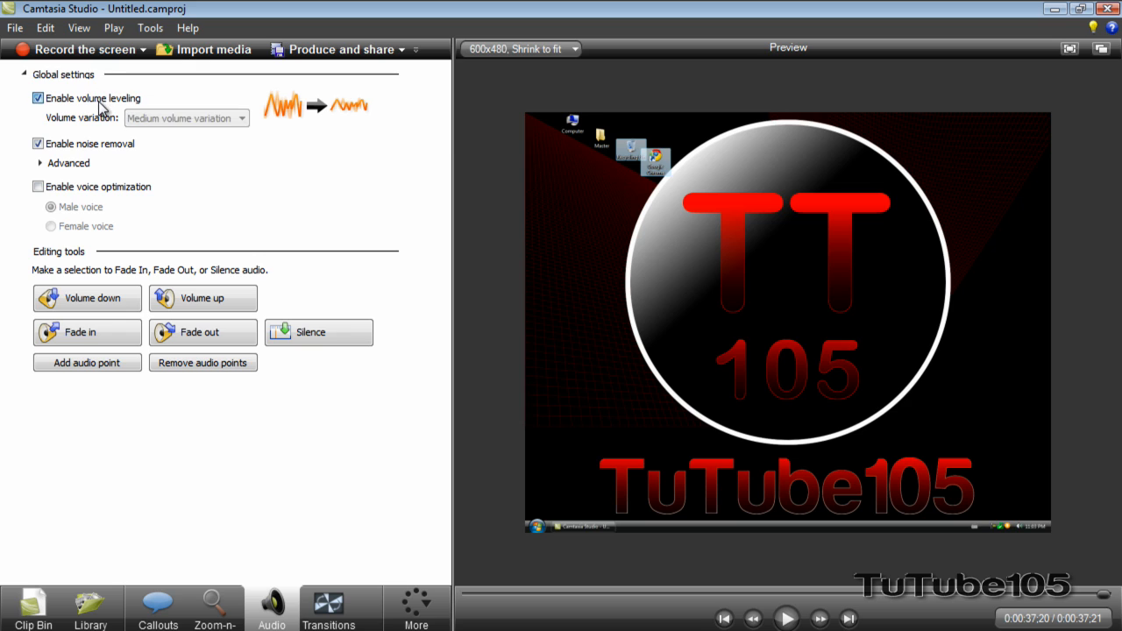
{"action": "left_click", "coordinate": [39, 98]}
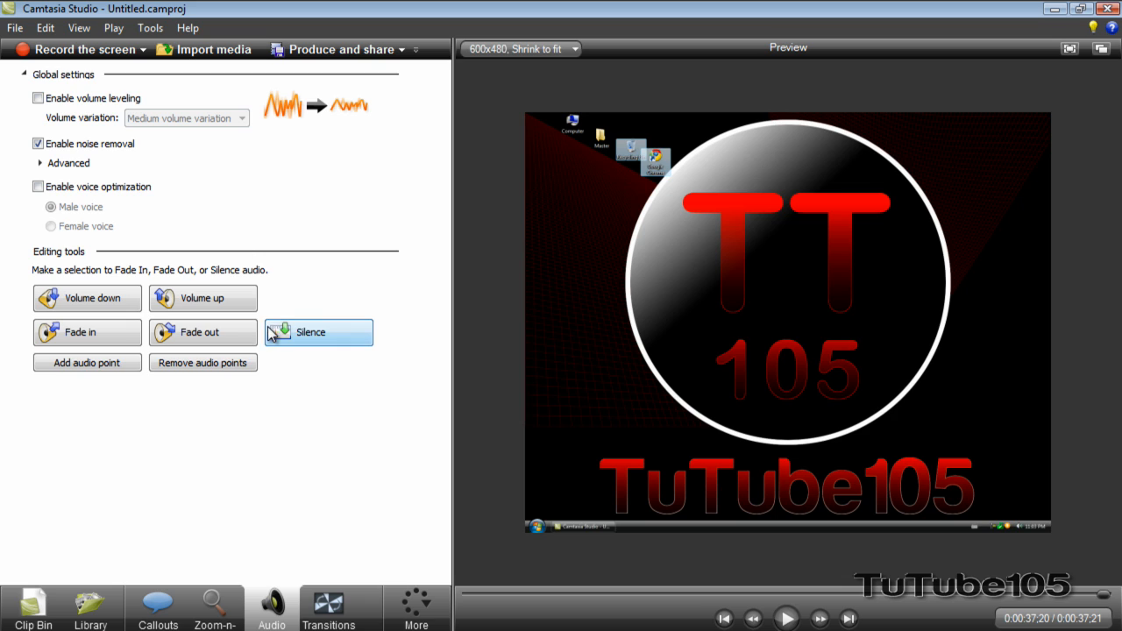
{"action": "left_click", "coordinate": [23, 609]}
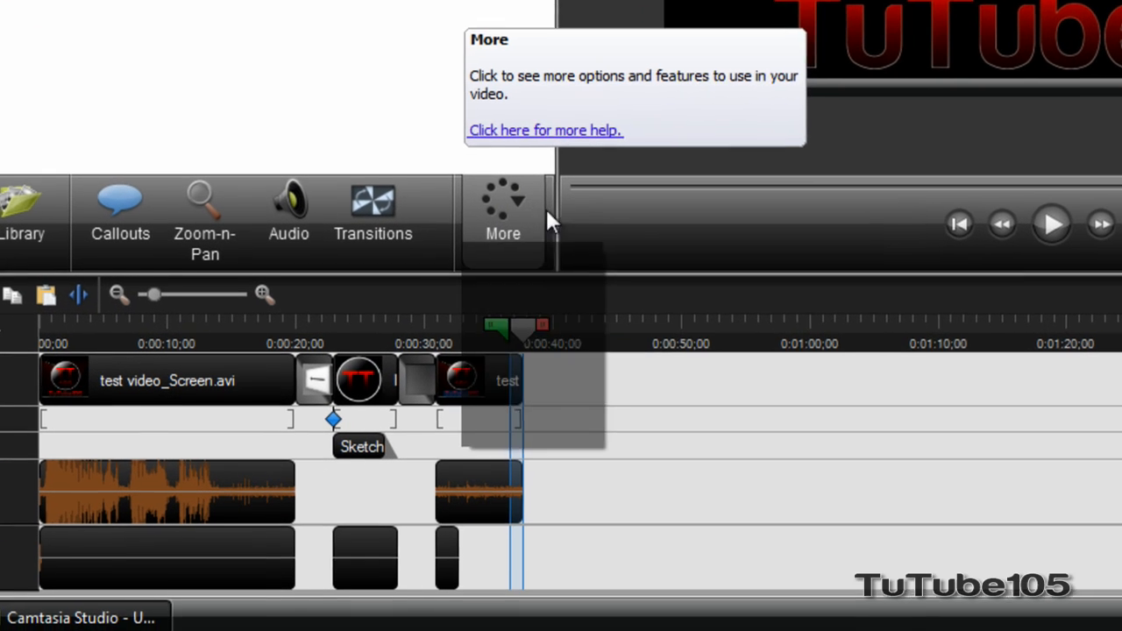
Open the cursor effects and enlarge the mouse cursor to size 2.73.
{"action": "left_click", "coordinate": [421, 609]}
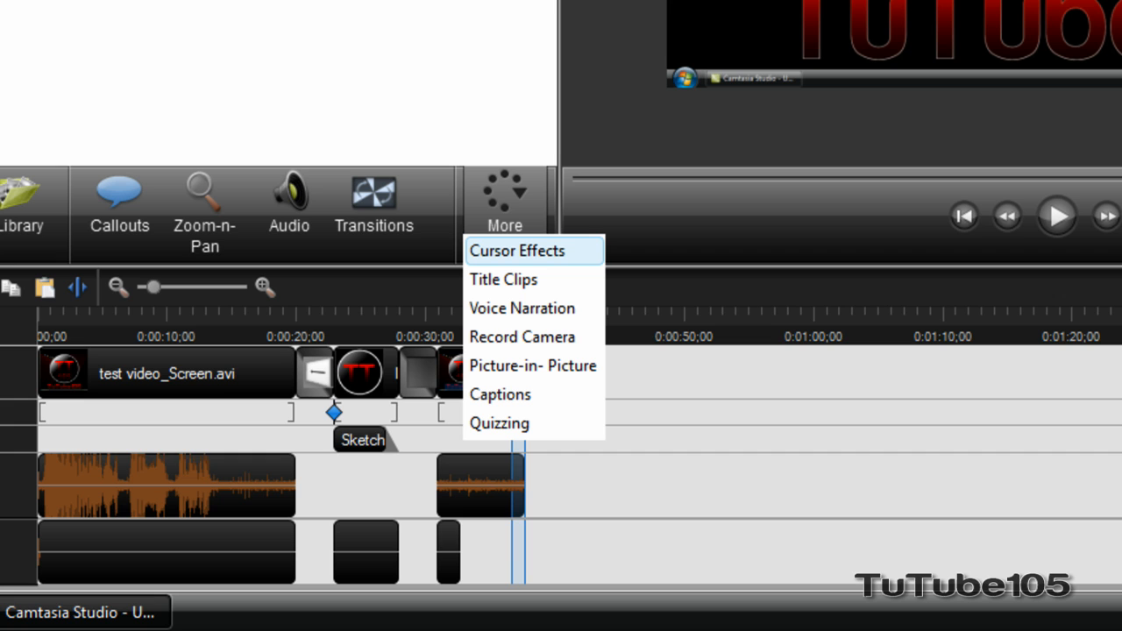
{"action": "left_click", "coordinate": [517, 250]}
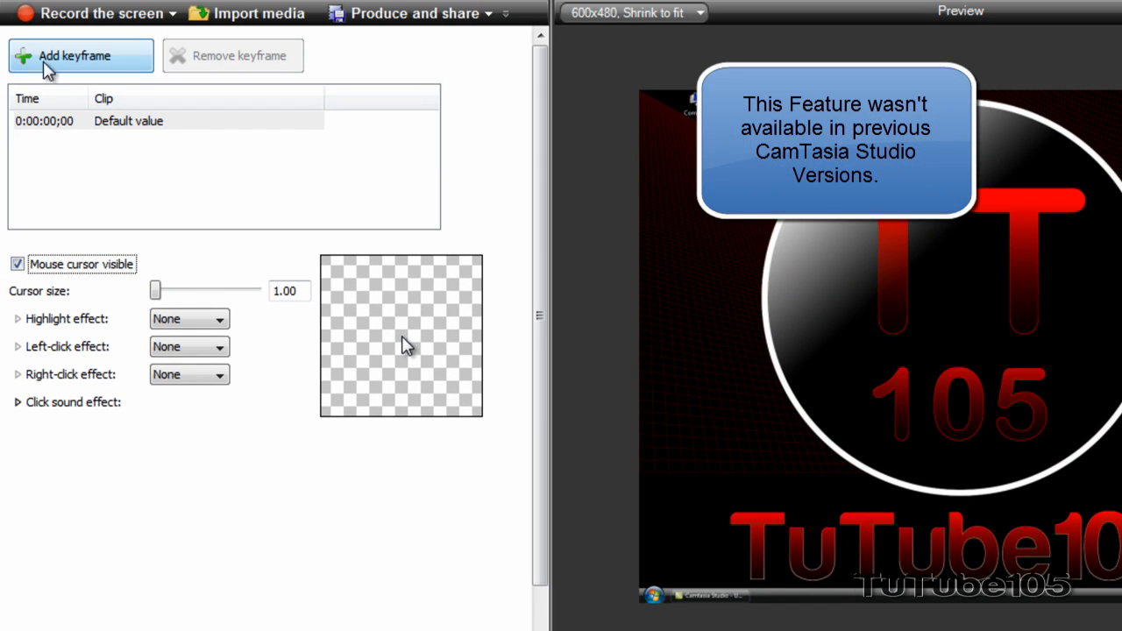
{"action": "left_click_drag", "start_coordinate": [155, 291], "coordinate": [200, 297]}
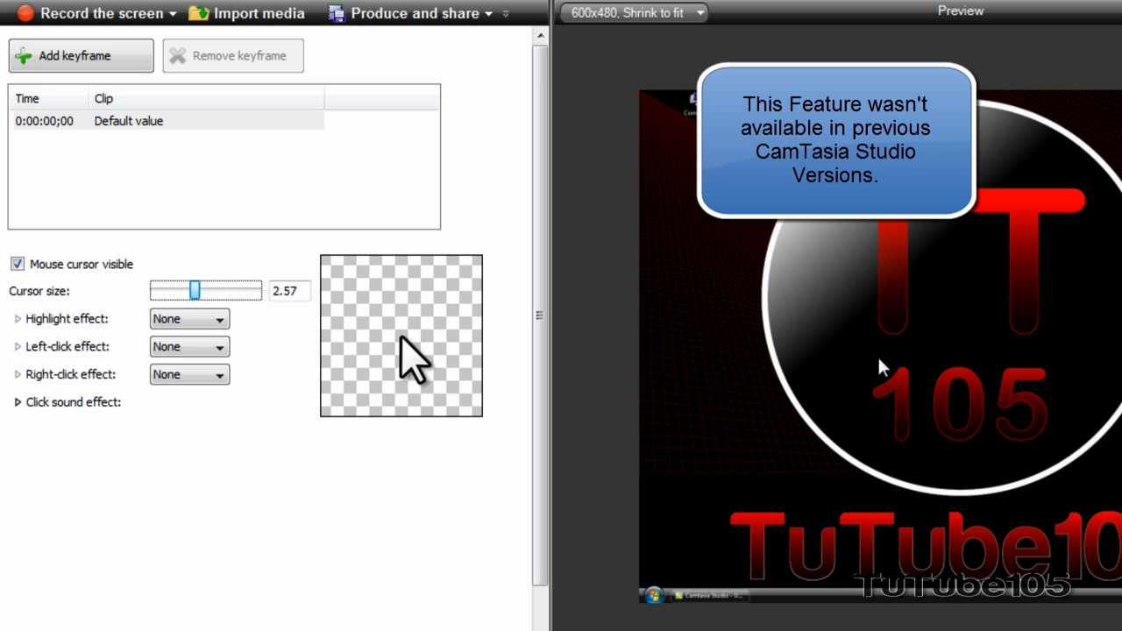
{"action": "left_click", "coordinate": [211, 298]}
Examine the available highlight, left-click, right-click and click sound effects for the cursor.
{"action": "left_click", "coordinate": [211, 323]}
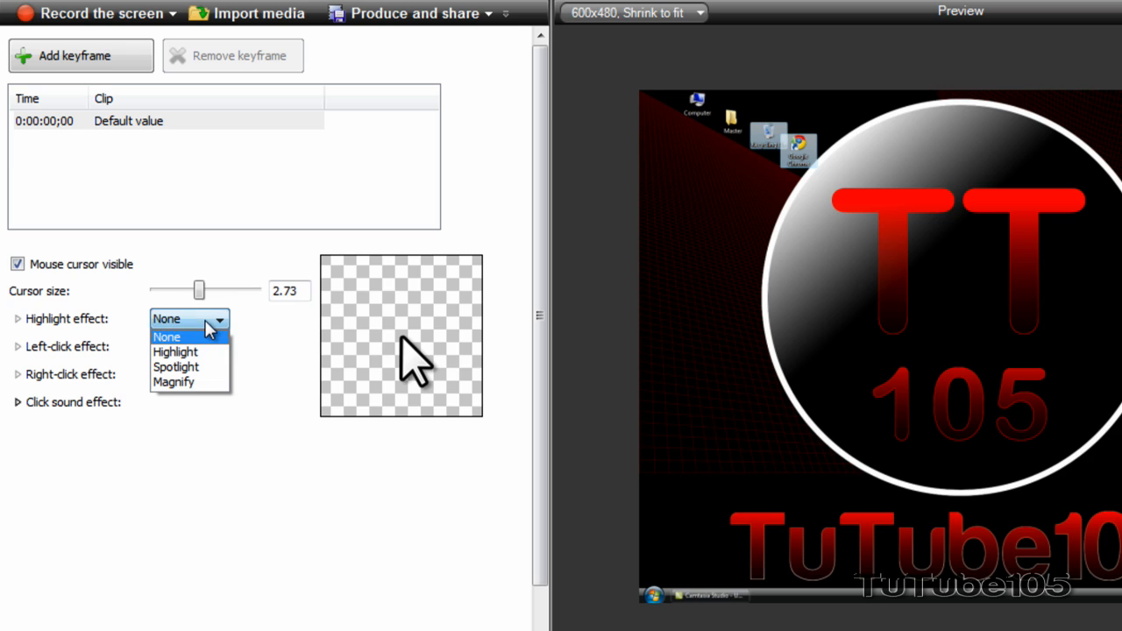
{"action": "left_click", "coordinate": [208, 321]}
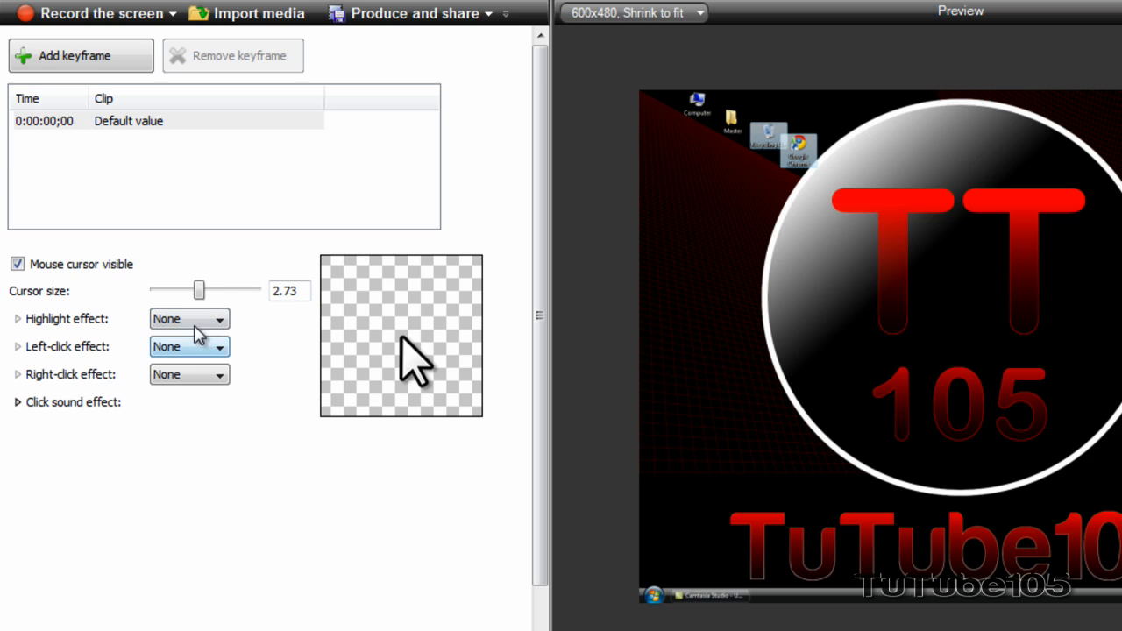
{"action": "left_click", "coordinate": [215, 323]}
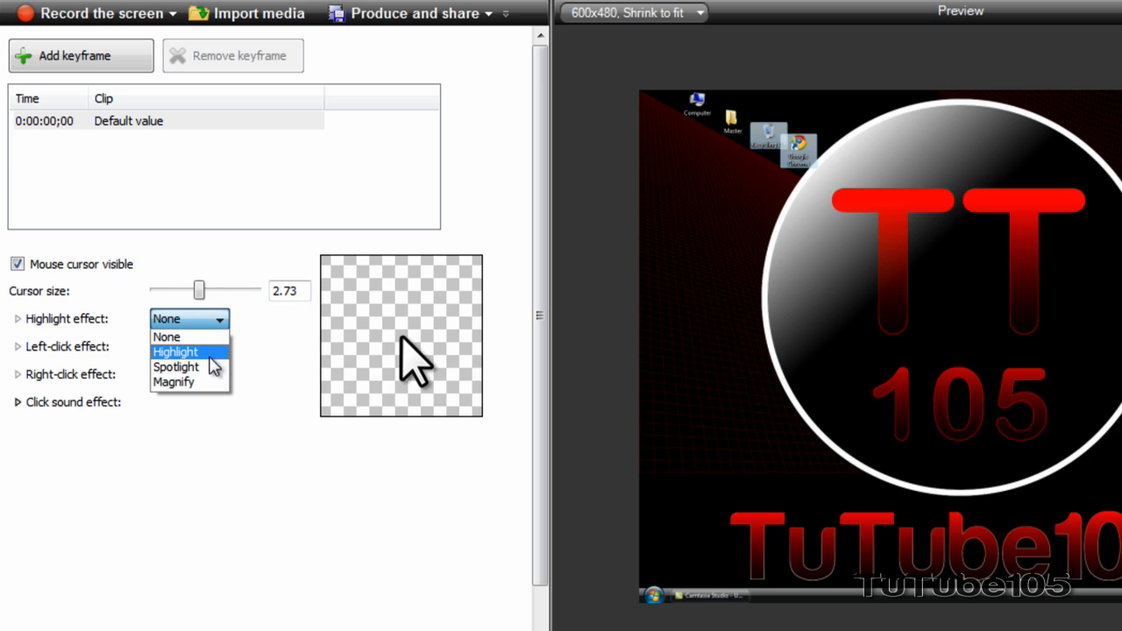
{"action": "left_click", "coordinate": [205, 323]}
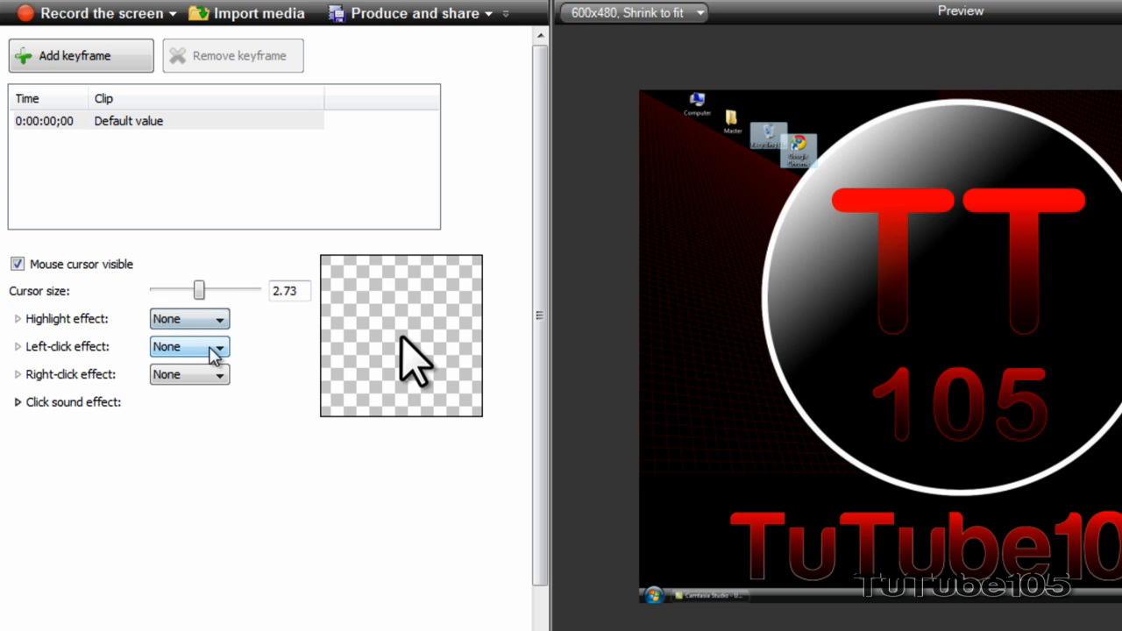
{"action": "left_click", "coordinate": [207, 349]}
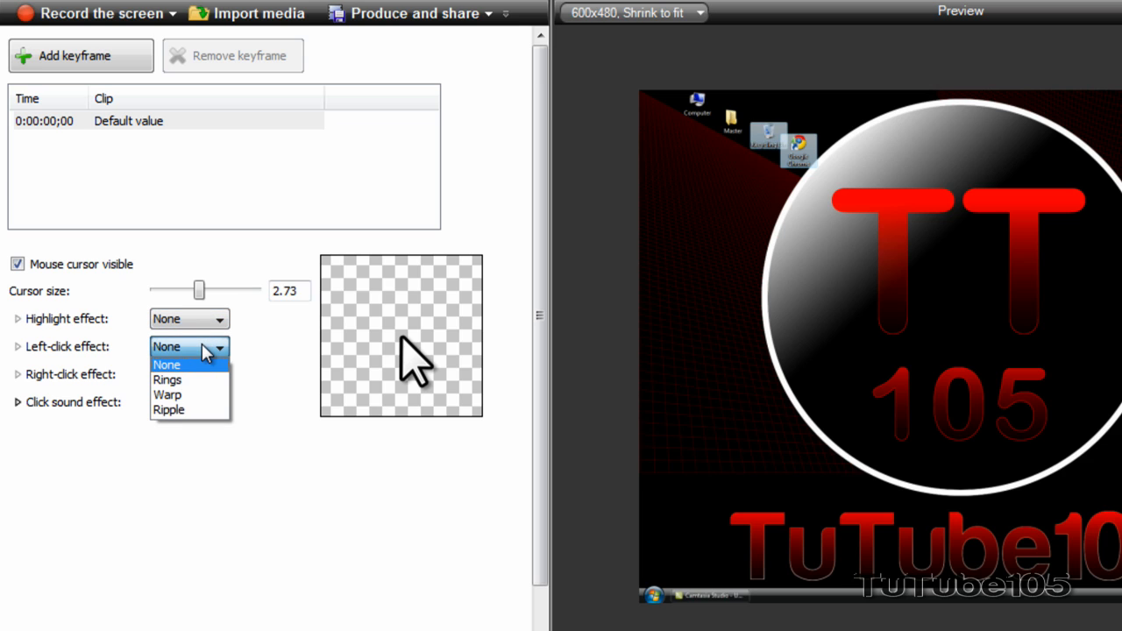
{"action": "left_click", "coordinate": [211, 365]}
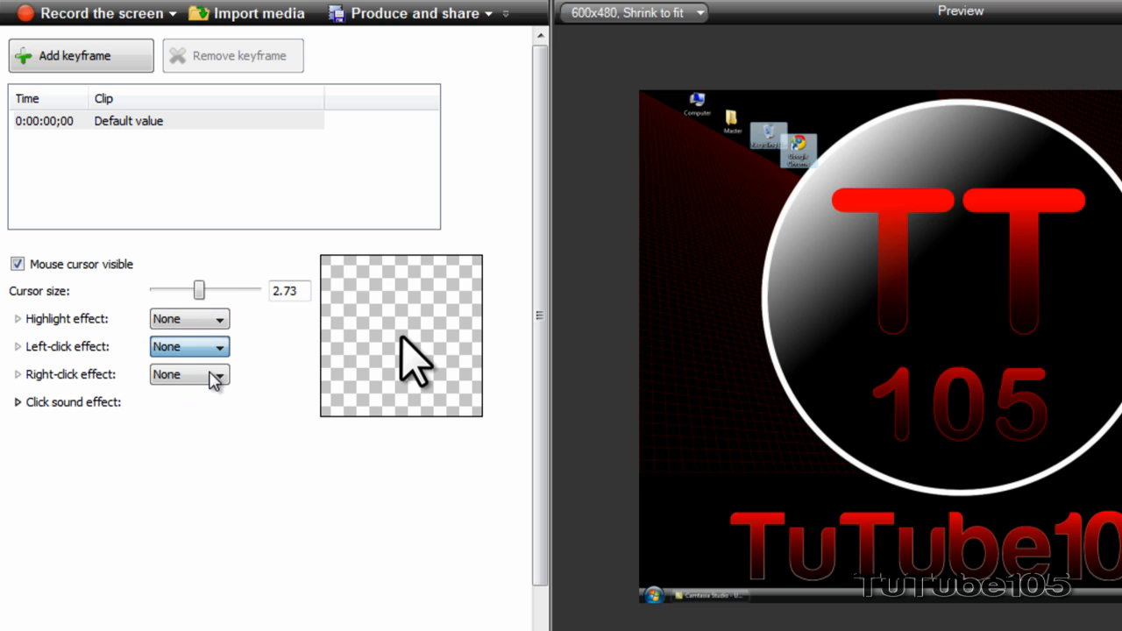
{"action": "left_click", "coordinate": [211, 373]}
{"action": "left_click", "coordinate": [210, 375]}
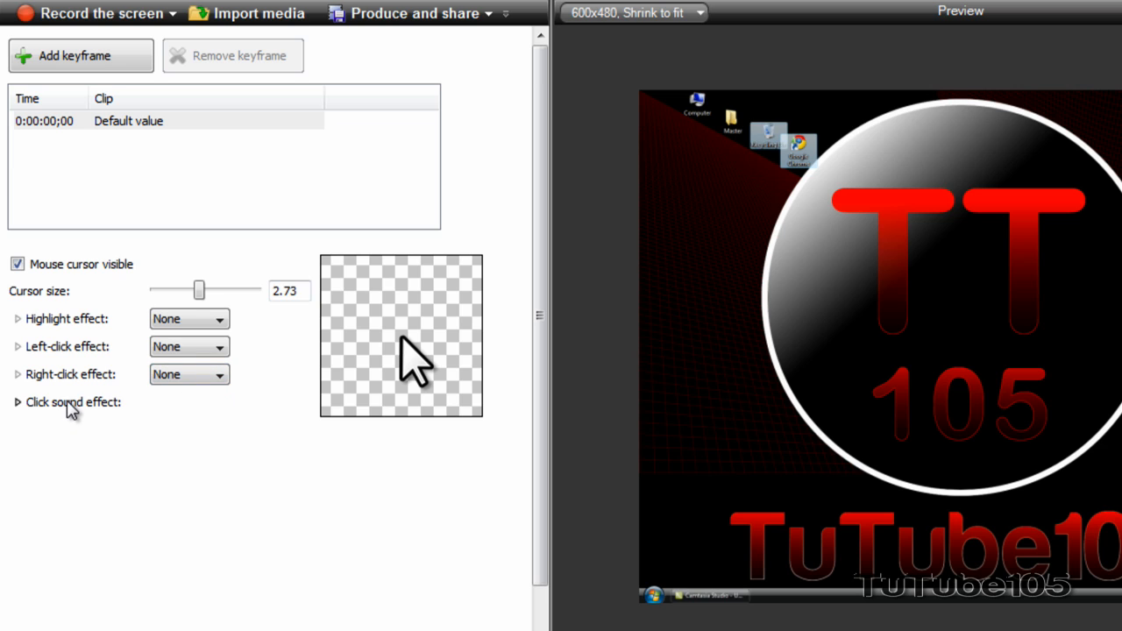
{"action": "left_click", "coordinate": [21, 403]}
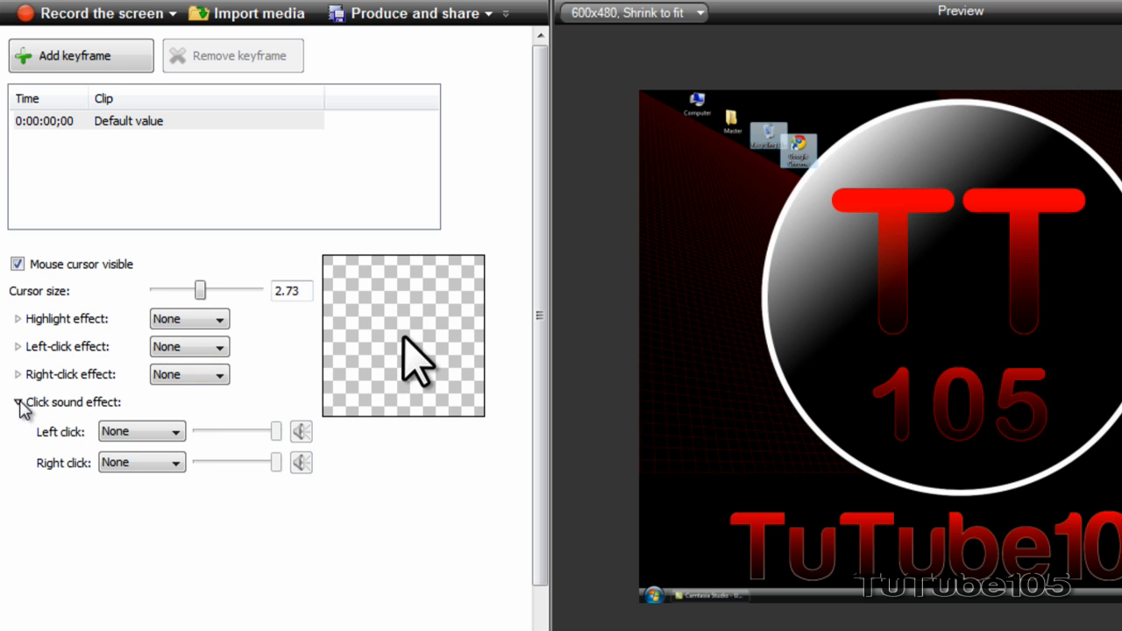
{"action": "left_click", "coordinate": [74, 403]}
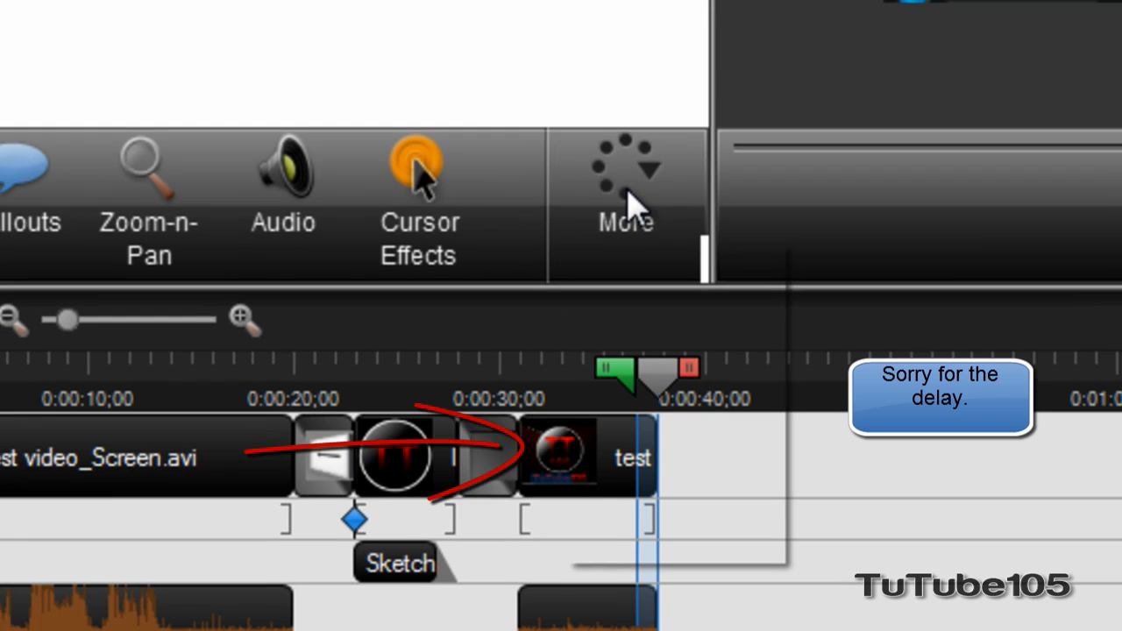
Add a title clip with the text "TuTube105 Presents...".
{"action": "left_click", "coordinate": [627, 197]}
{"action": "left_click", "coordinate": [627, 198]}
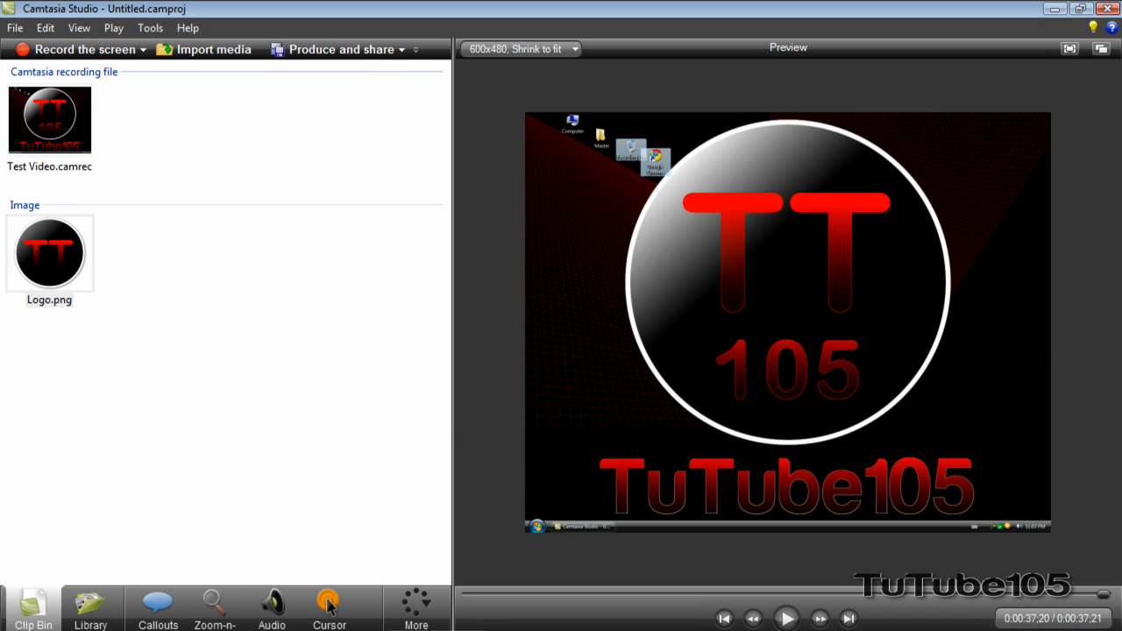
{"action": "left_click", "coordinate": [330, 605]}
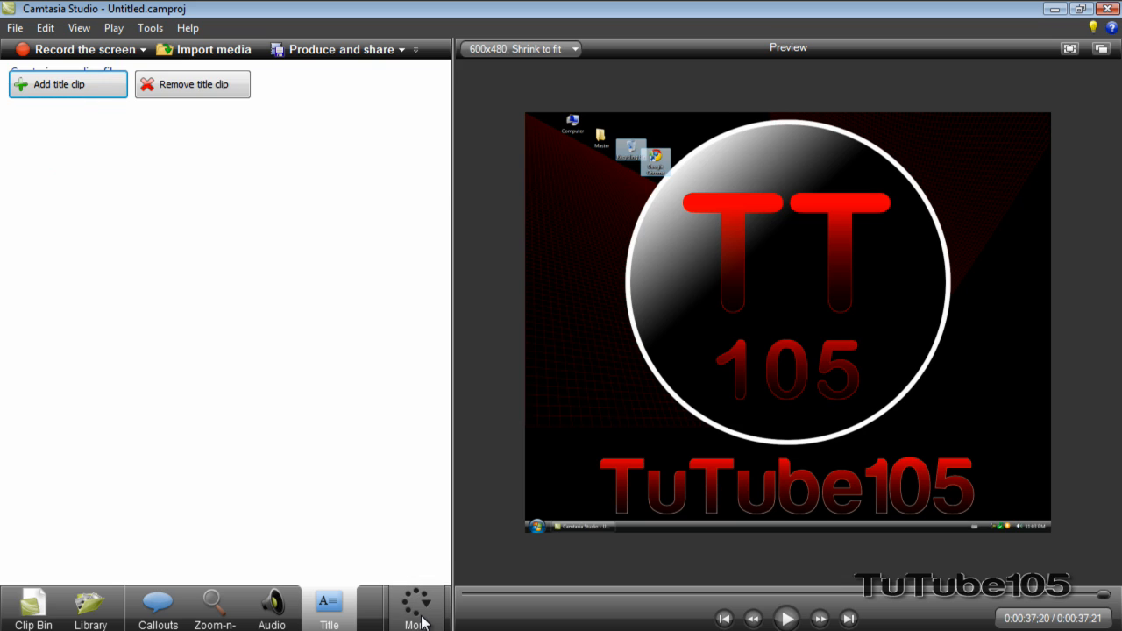
{"action": "left_click", "coordinate": [77, 87]}
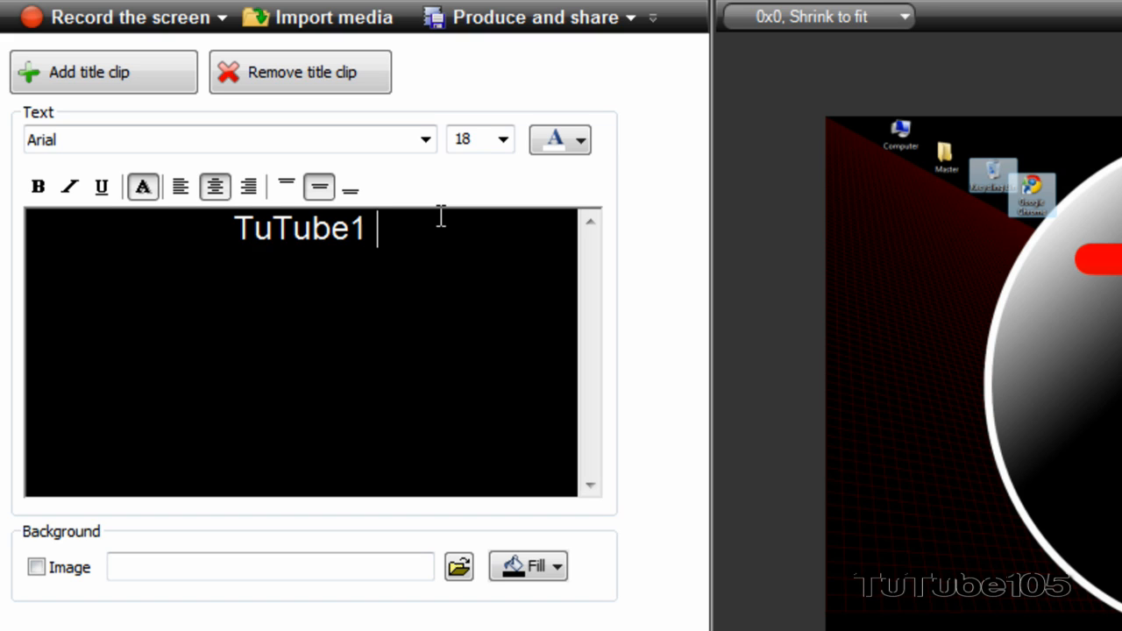
{"action": "type", "text": "05 Presents"}
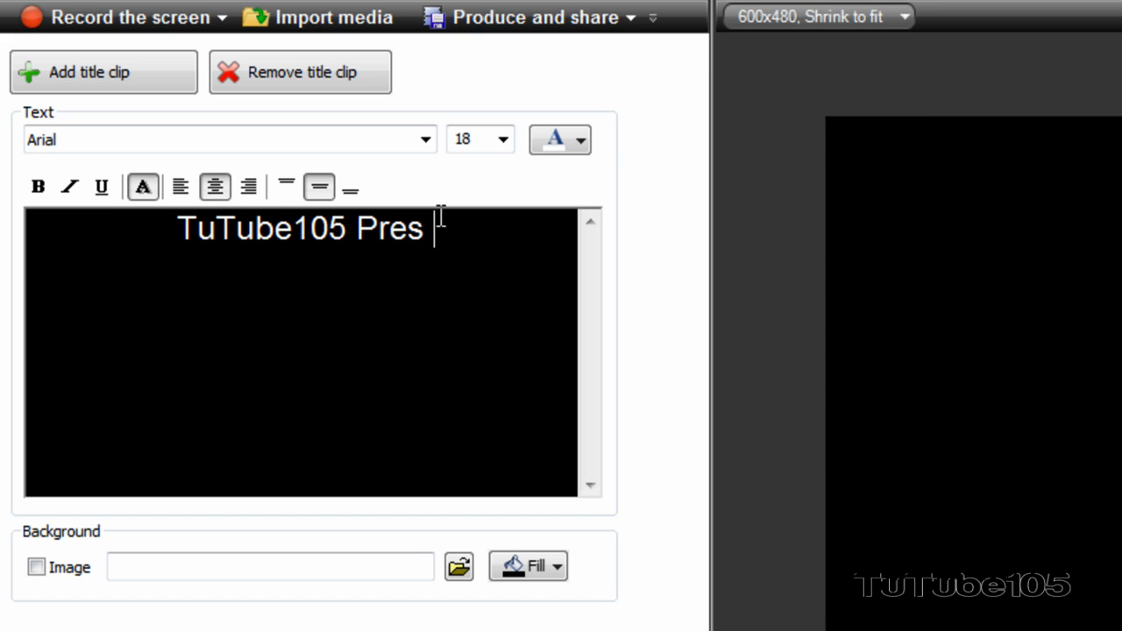
{"action": "type", "text": "..."}
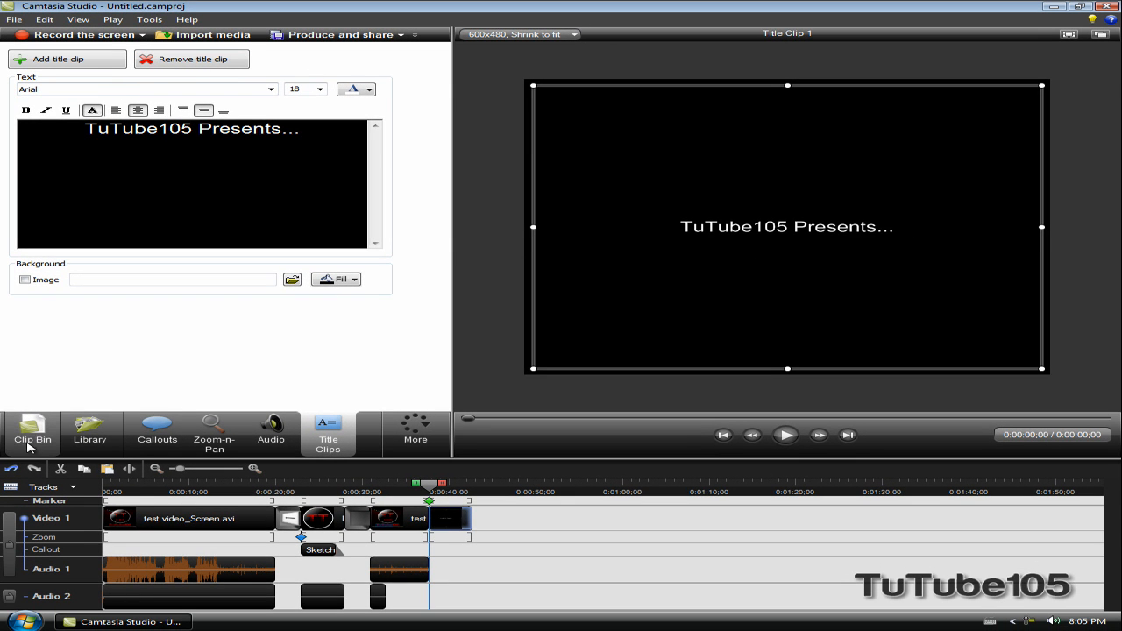
Move the title clip to the very start of the Video 1 track, before the first test video clip.
{"action": "left_click", "coordinate": [29, 439]}
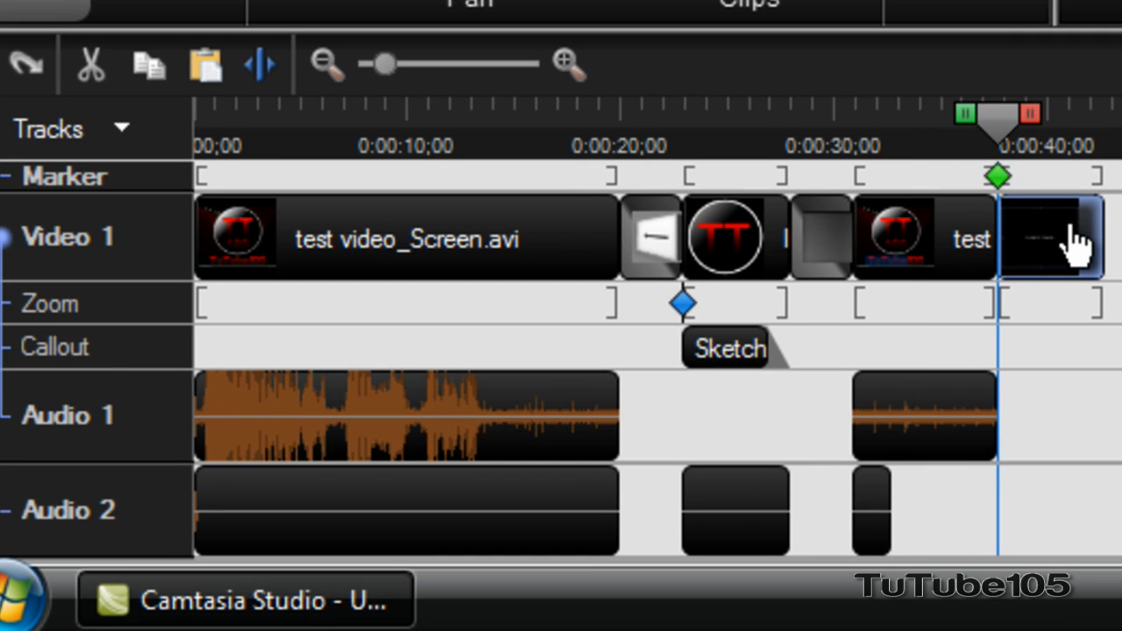
{"action": "left_click_drag", "start_coordinate": [1070, 251], "coordinate": [271, 220]}
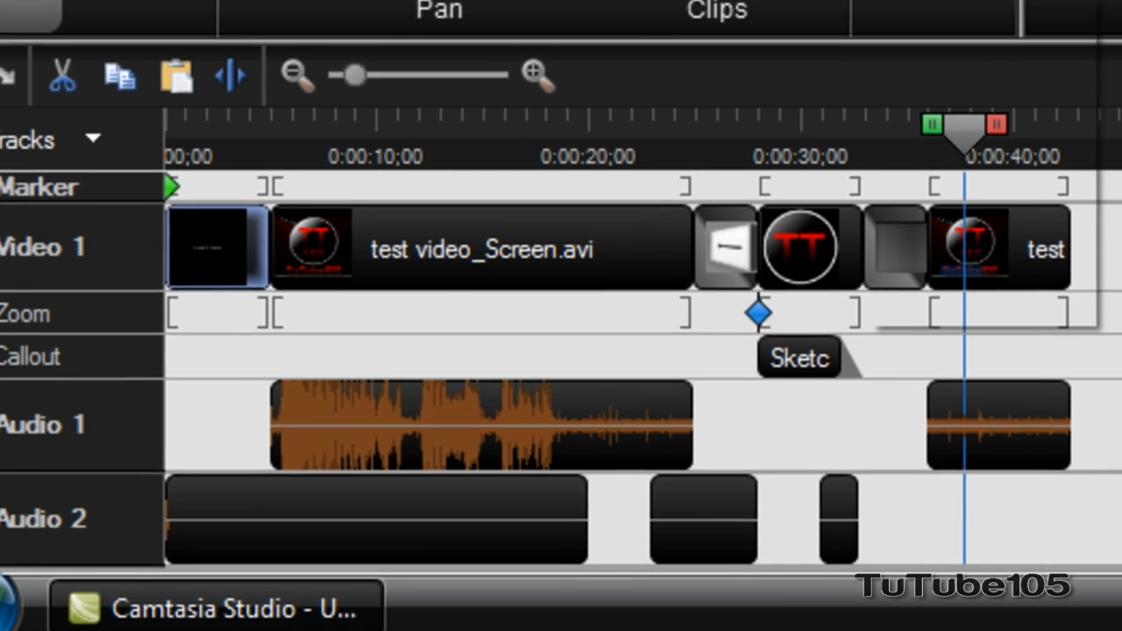
Examine the voice narration recording settings and the list of additional editing features.
{"action": "left_click", "coordinate": [514, 100]}
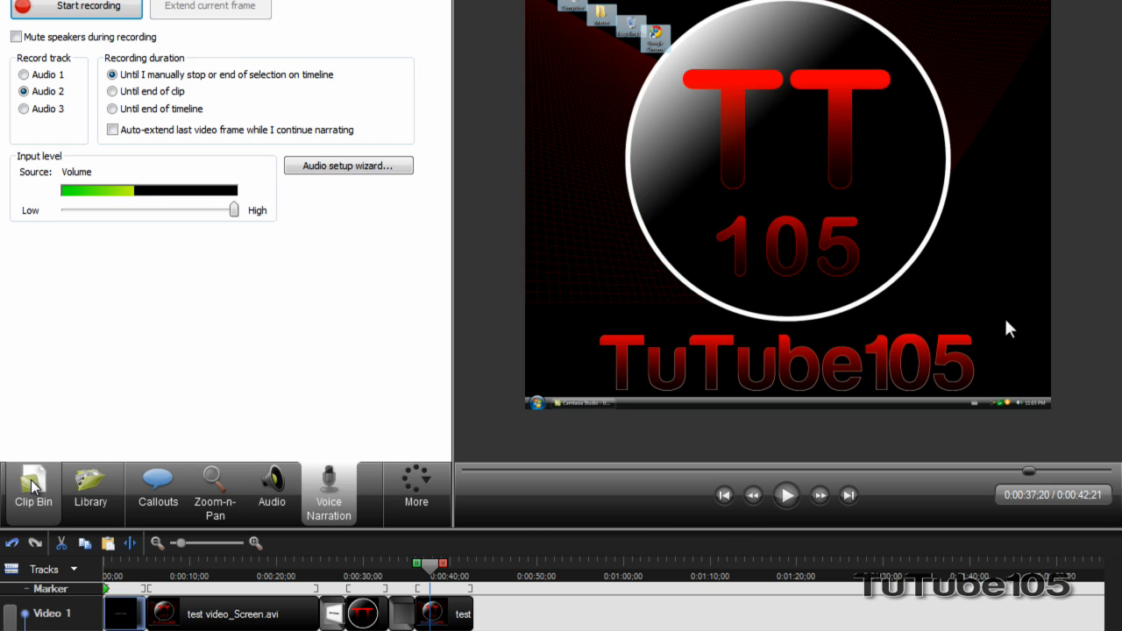
{"action": "left_click", "coordinate": [39, 505]}
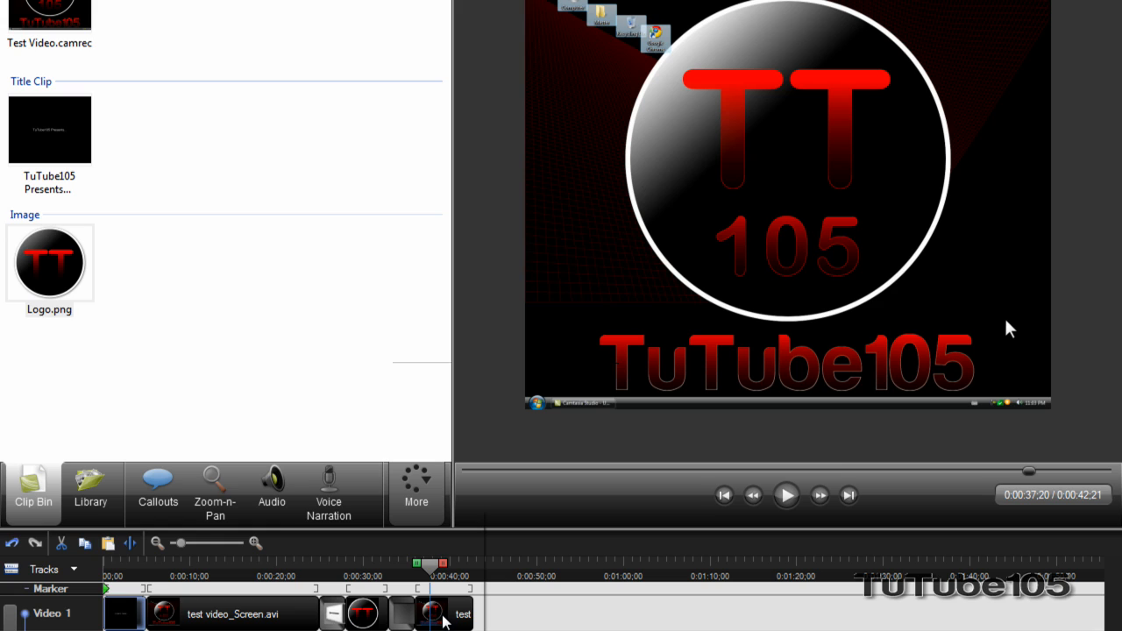
{"action": "left_click", "coordinate": [417, 491]}
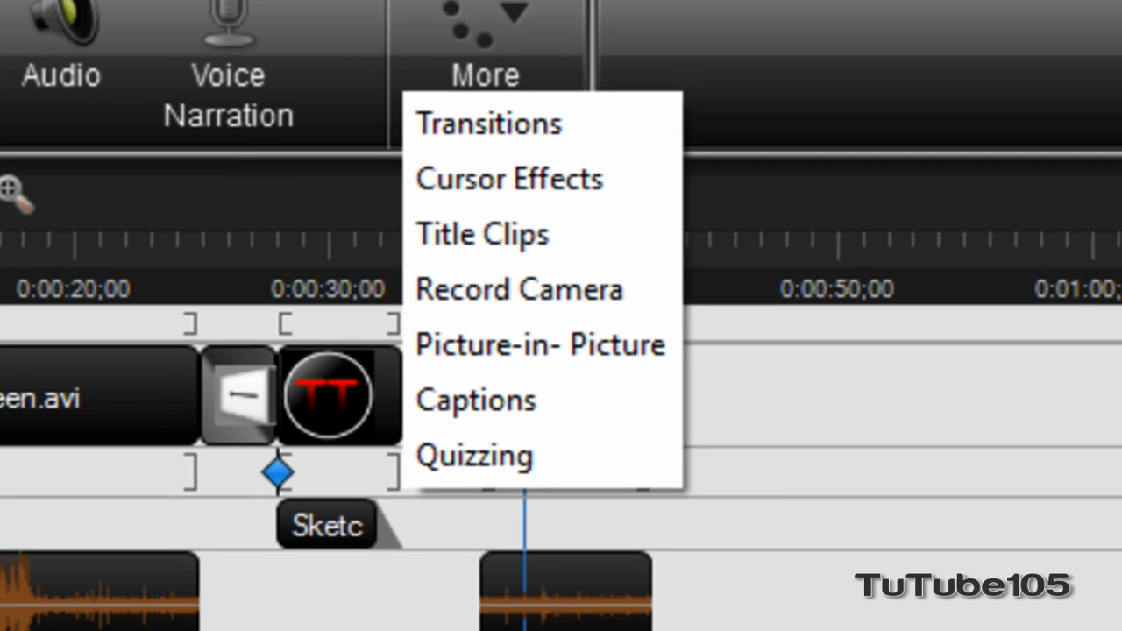
{"action": "left_click", "coordinate": [78, 264]}
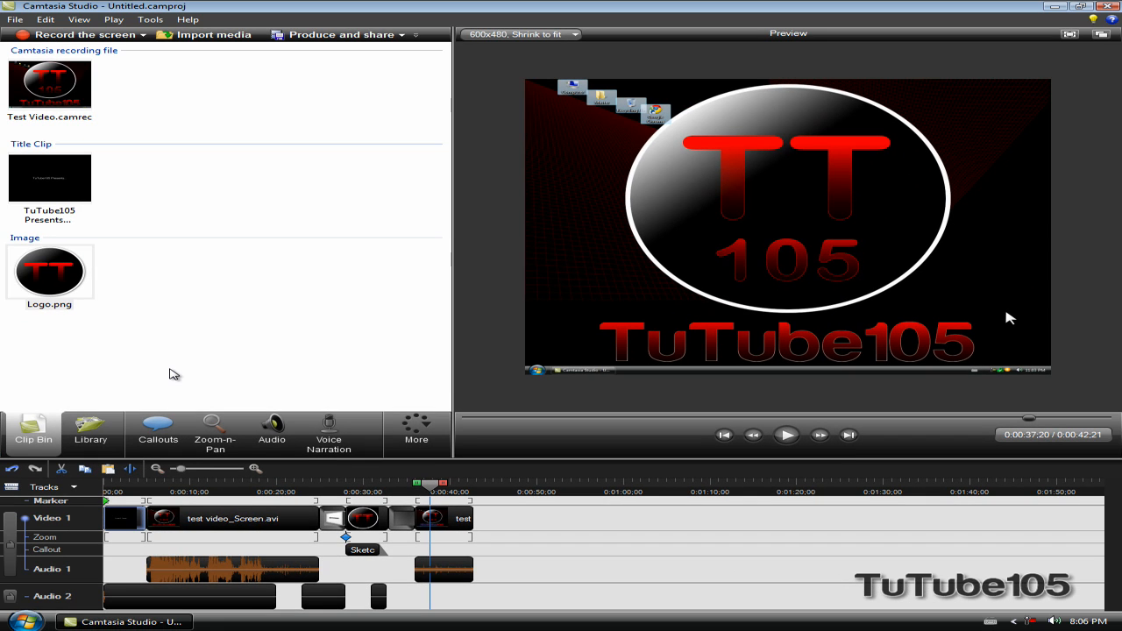